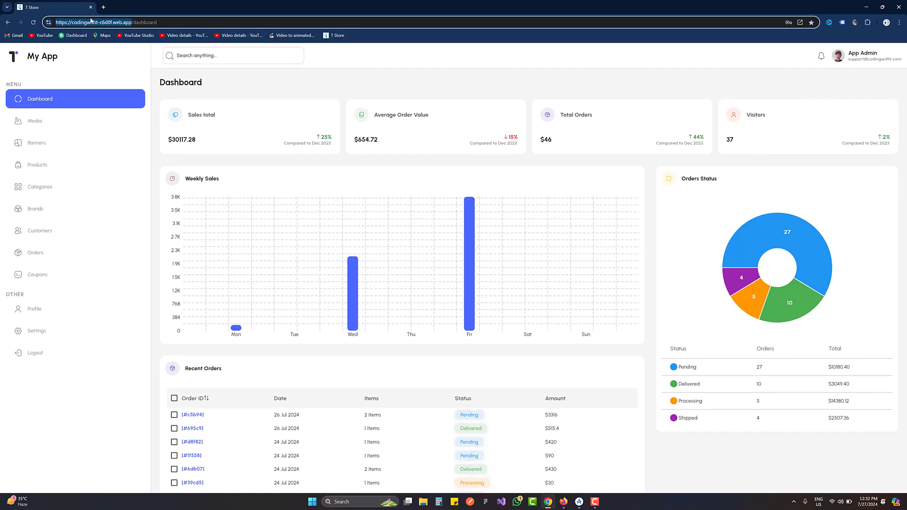
# Highlight the deployed admin panel's web domain in the address bar
pyautogui.click(132, 22)
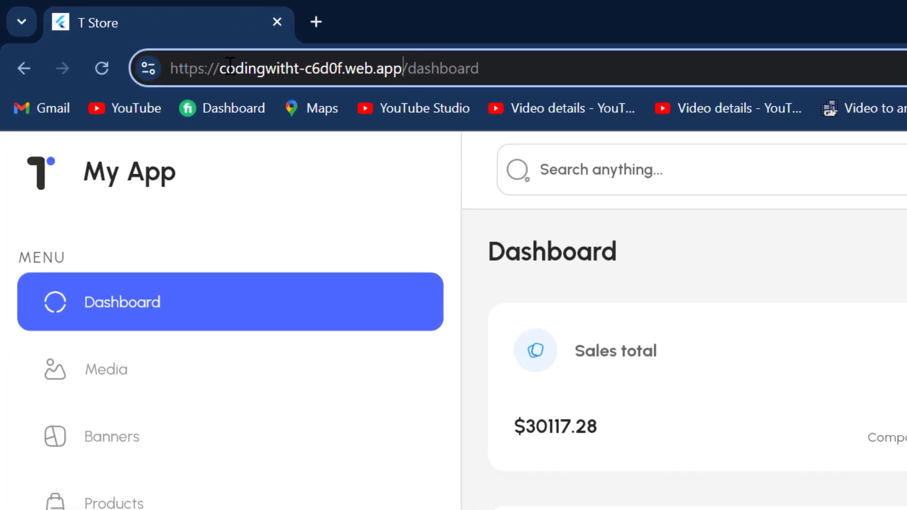
pyautogui.moveTo(70, 22); pyautogui.dragTo(132, 22)
pyautogui.moveTo(436, 71); pyautogui.dragTo(439, 71)
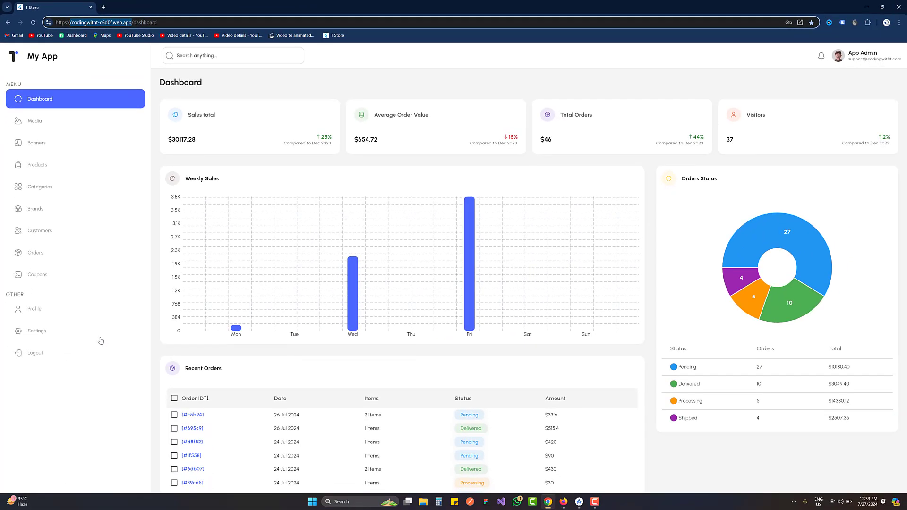
# Log out of the admin panel and sign back in with the admin's e-mail and account password, revealing the password field
pyautogui.click(81, 355)
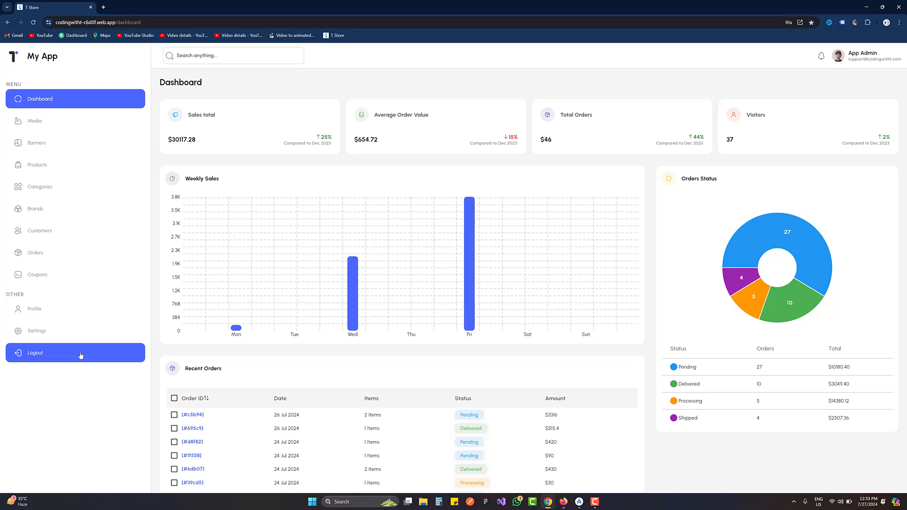
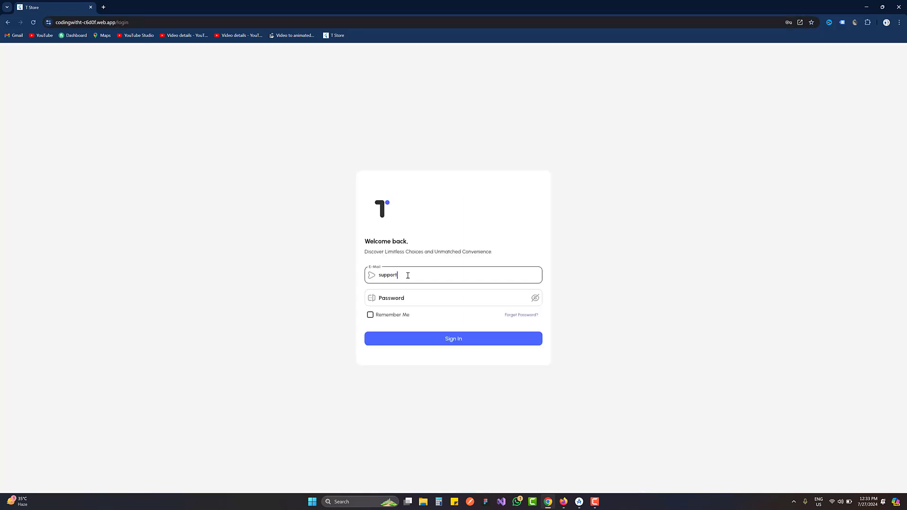
pyautogui.press('Tab')
pyautogui.write('12345')
pyautogui.click(533, 298)
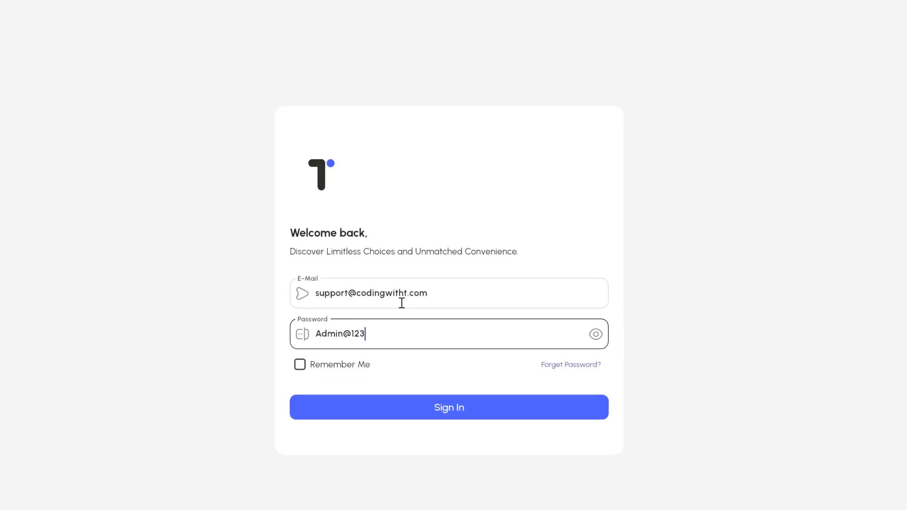
pyautogui.click(447, 418)
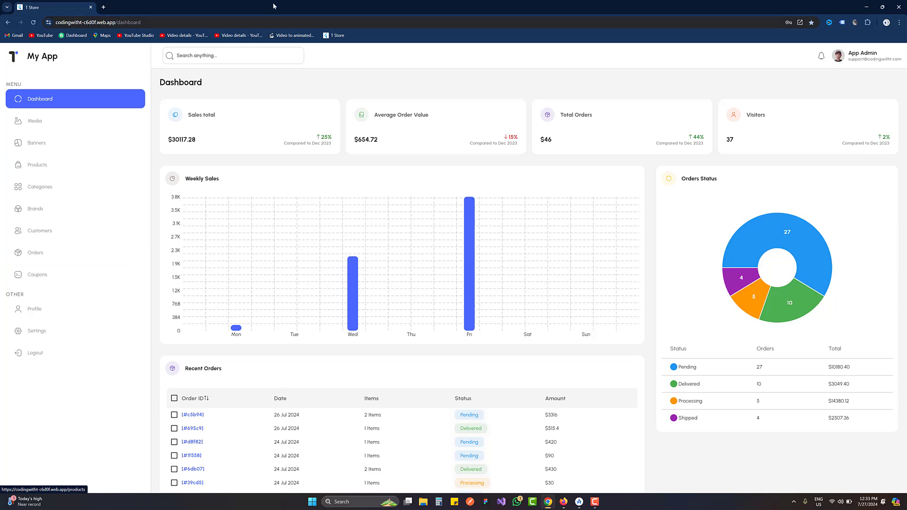
# Check the dashboard's responsive layout by restoring the browser window, widening it from phone to desktop width and maximizing it again
pyautogui.doubleClick(245, 3)
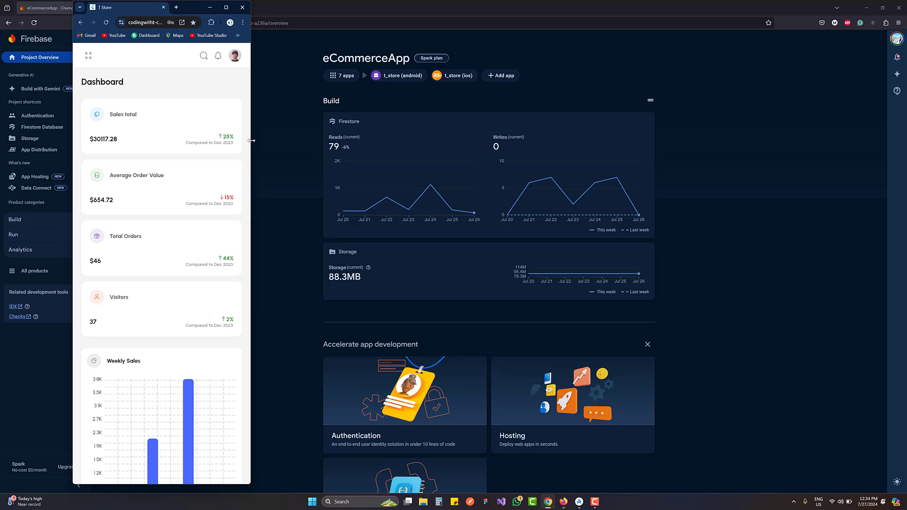
pyautogui.moveTo(251, 140); pyautogui.dragTo(796, 169)
pyautogui.doubleClick(656, 15)
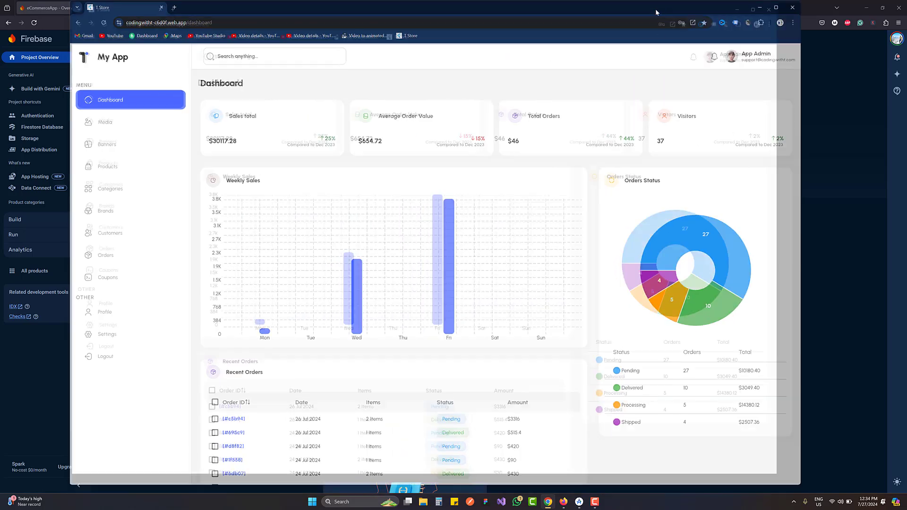
# Browse the media library's Banners and Products folders, loading more product images twice
pyautogui.click(55, 117)
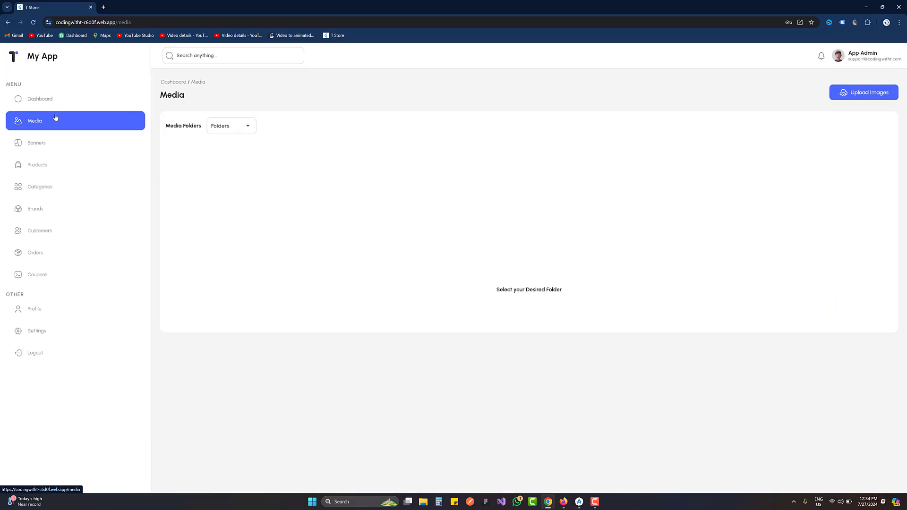
pyautogui.click(222, 127)
pyautogui.click(223, 144)
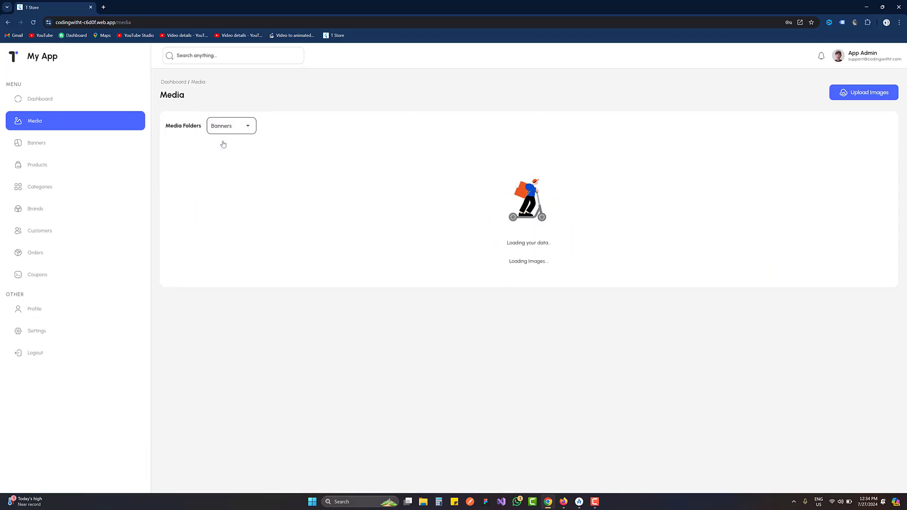
pyautogui.click(226, 133)
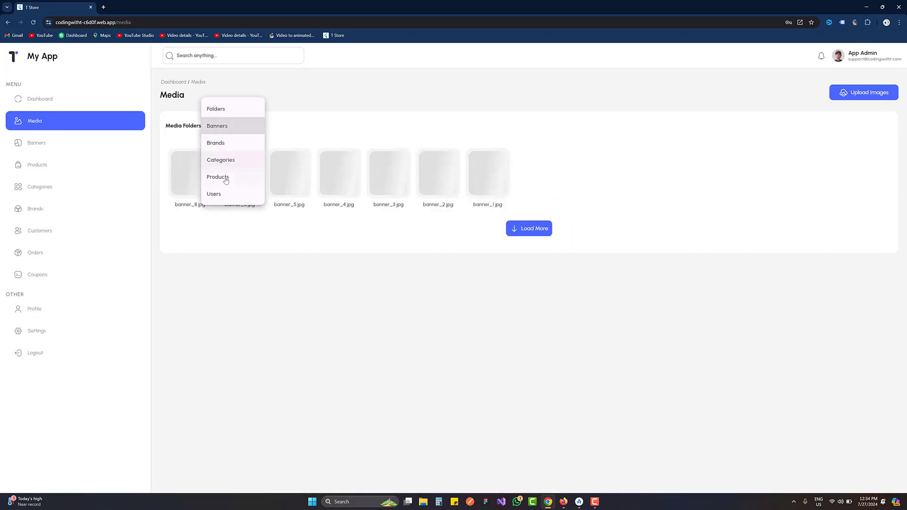
pyautogui.click(225, 177)
pyautogui.click(529, 292)
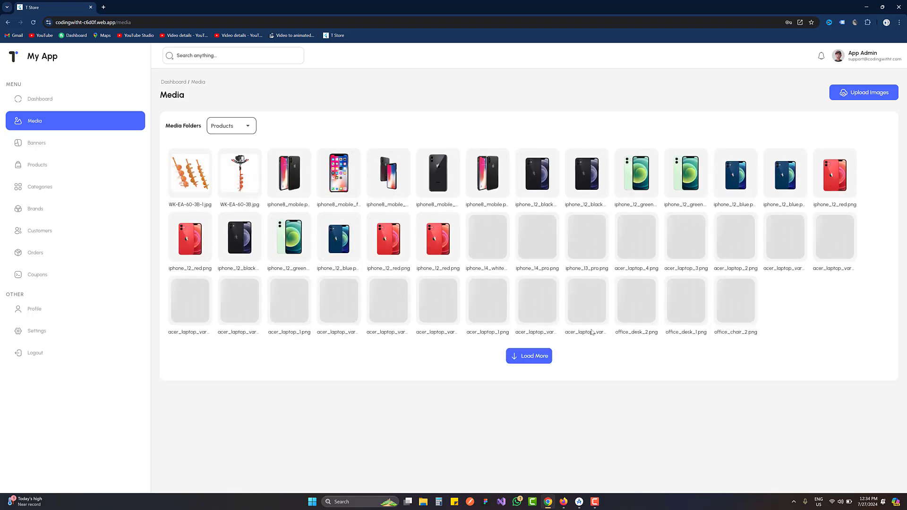
pyautogui.click(542, 357)
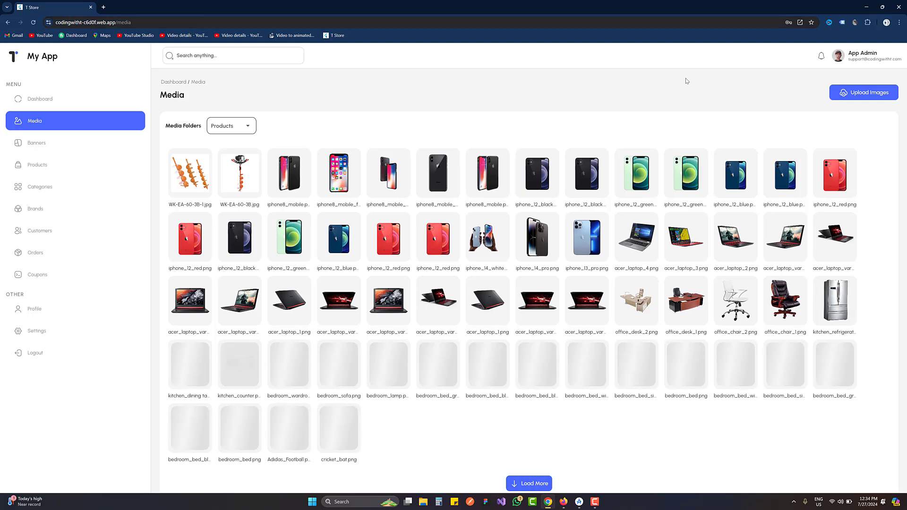
# Switch to the Firebase console and open the Hosting page of the eCommerceApp project
pyautogui.click(871, 6)
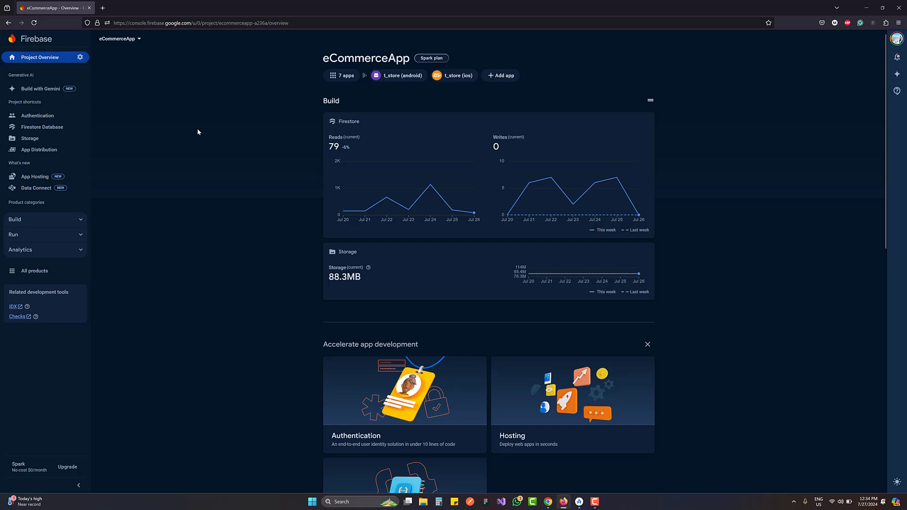
pyautogui.click(33, 219)
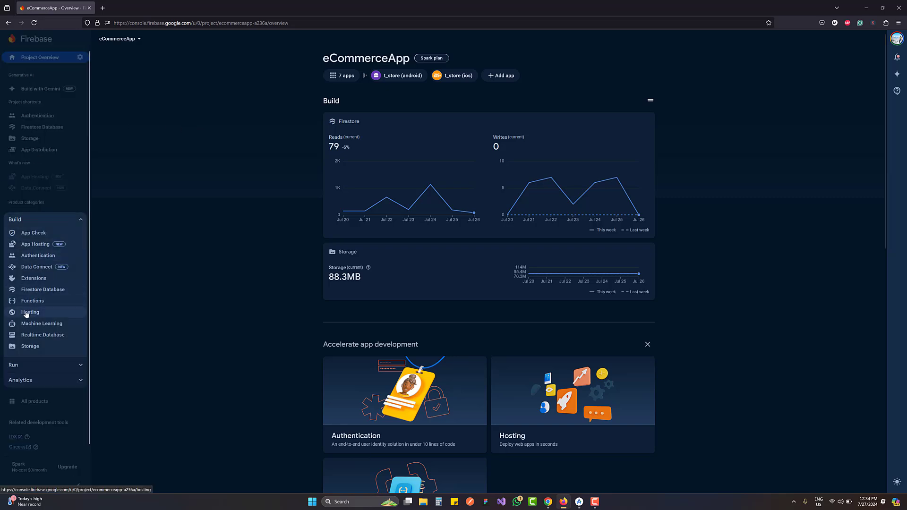
pyautogui.click(26, 314)
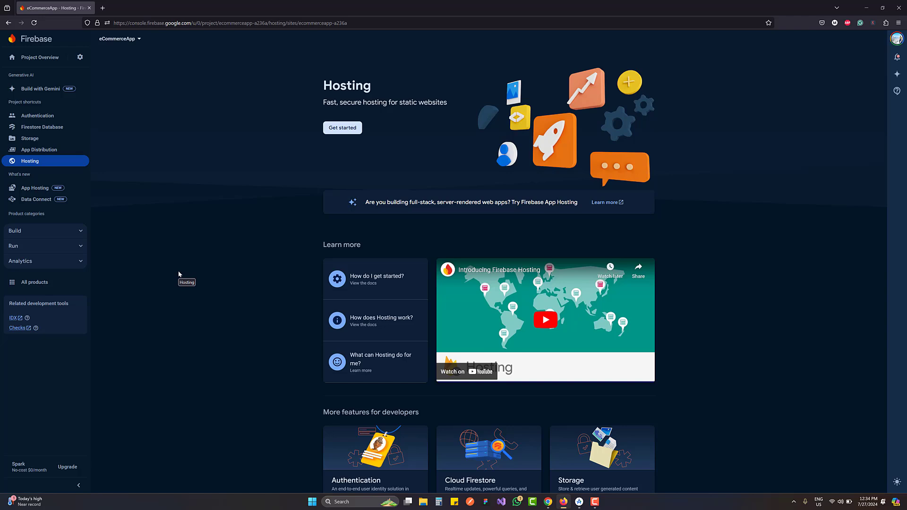
# Go through the Firebase Hosting setup steps without the JavaScript SDK option, continue to the console and reopen the setup instructions
pyautogui.click(337, 129)
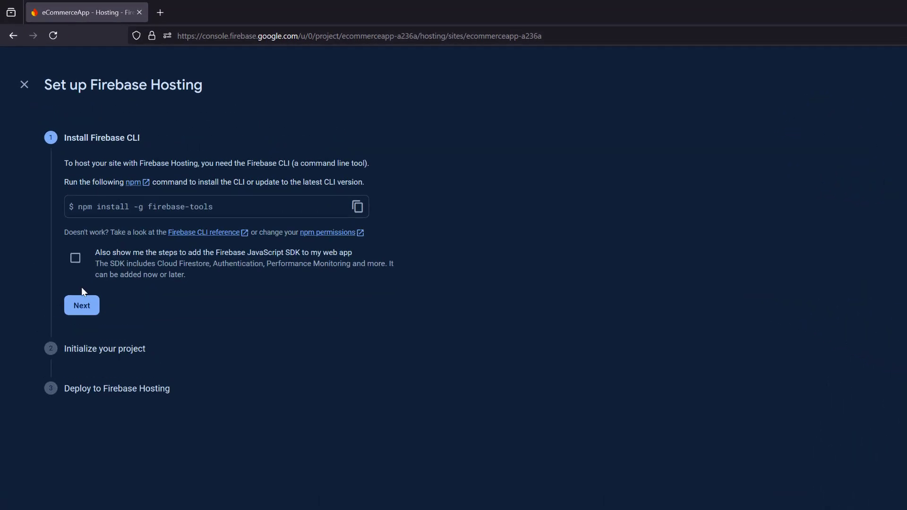
pyautogui.click(82, 306)
pyautogui.click(87, 350)
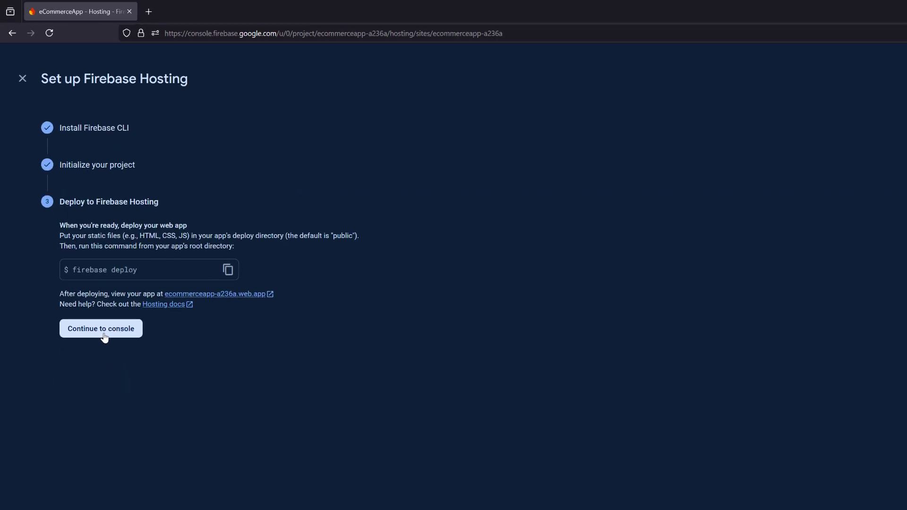
pyautogui.click(112, 361)
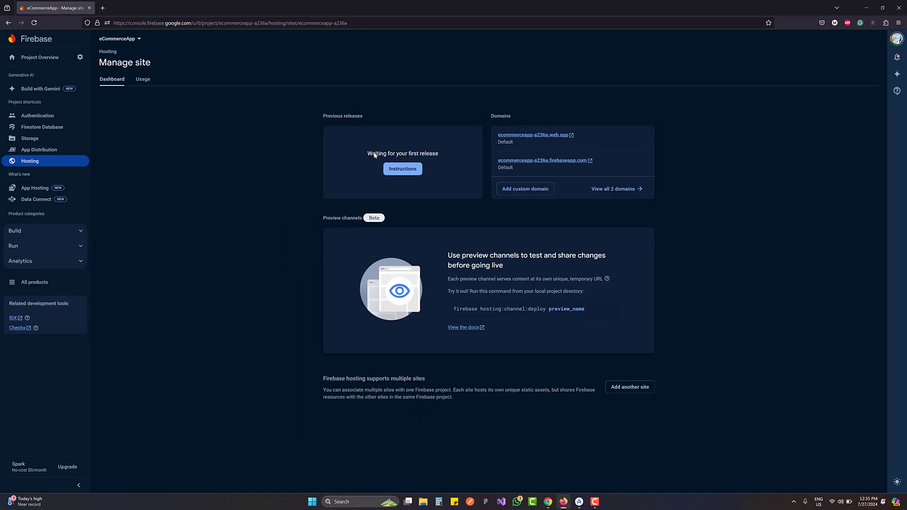
pyautogui.click(393, 170)
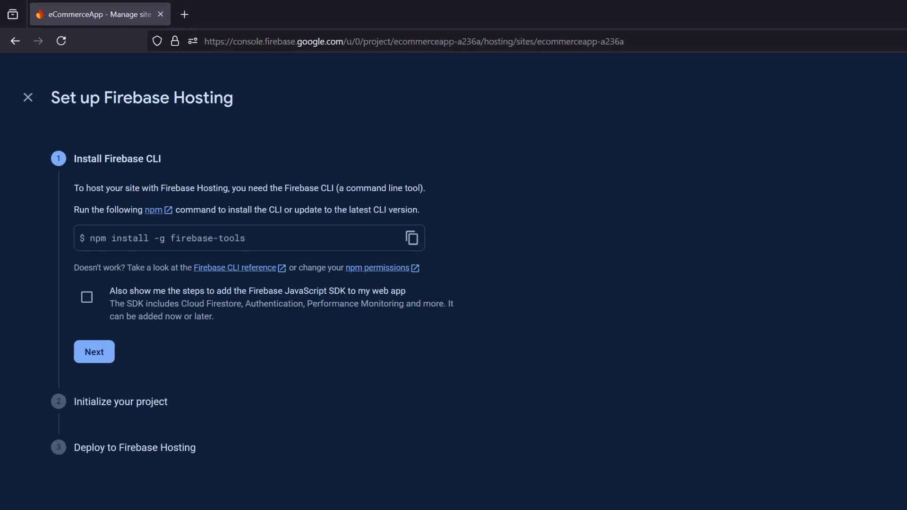
# Switch to Android Studio and review README.md's dependency installation, Firebase setup and SHA fingerprint instructions
pyautogui.hotkey('alt', 'Tab')
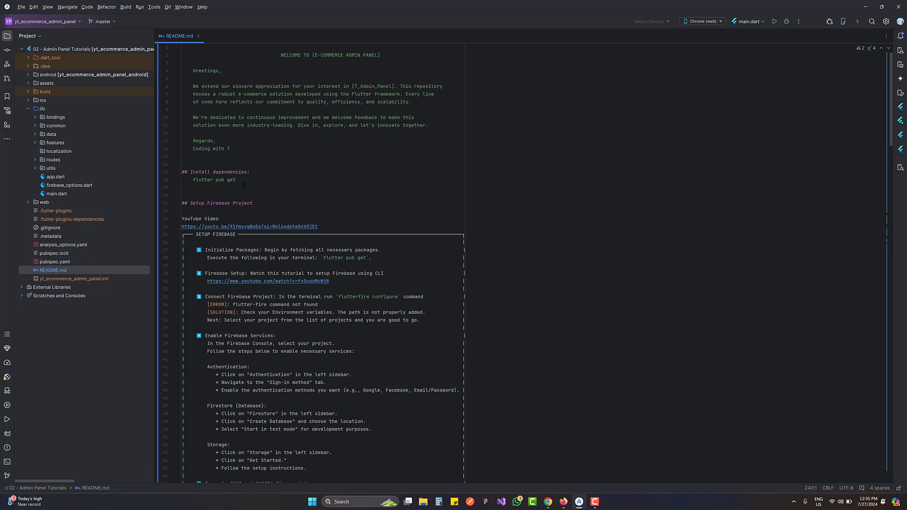
pyautogui.moveTo(244, 185); pyautogui.dragTo(194, 182)
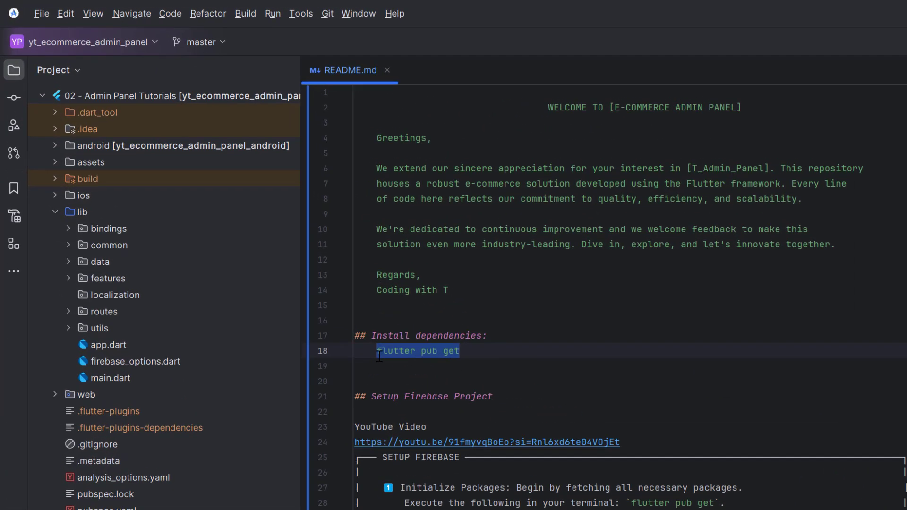
pyautogui.scroll(-6, 553, 370)
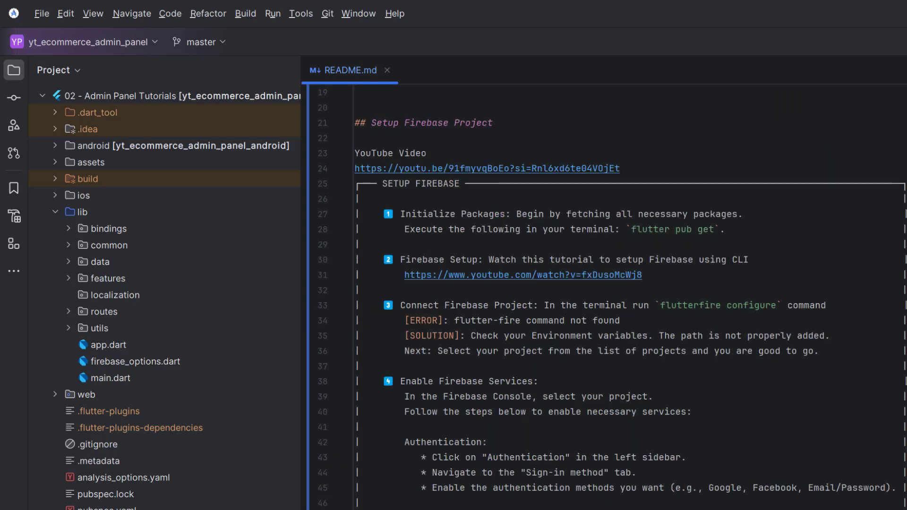
pyautogui.scroll(-5, 605, 293)
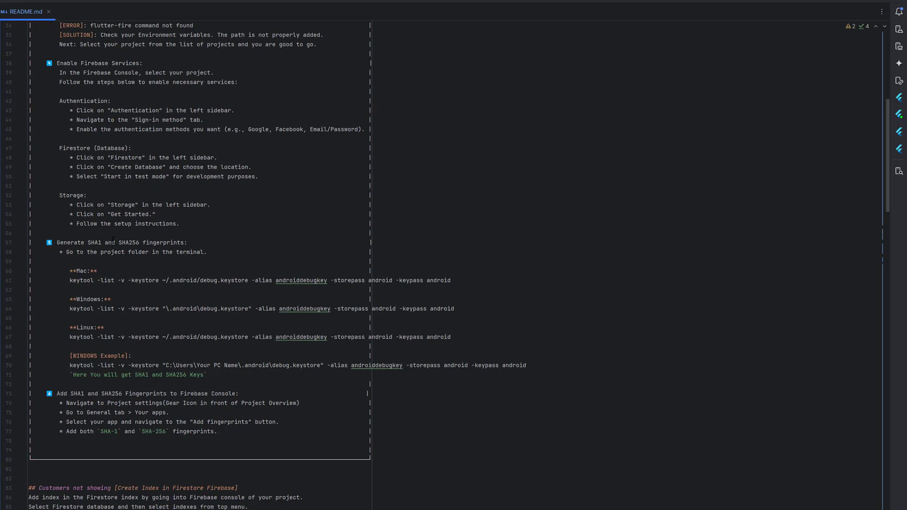
pyautogui.moveTo(80, 242); pyautogui.dragTo(154, 243)
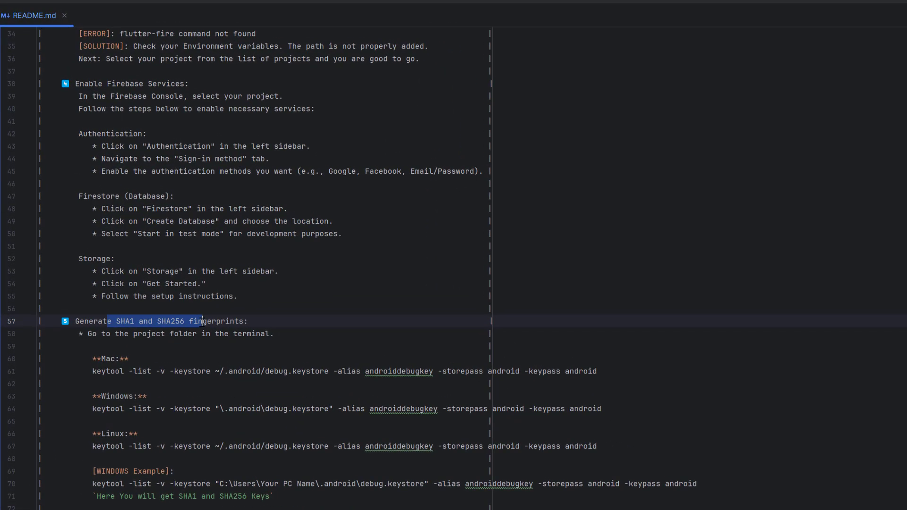
pyautogui.moveTo(90, 359); pyautogui.dragTo(288, 471)
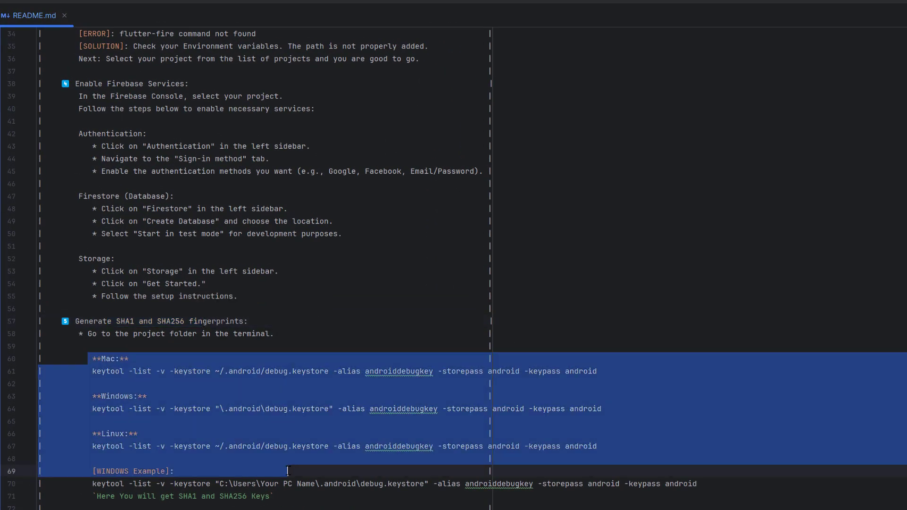
pyautogui.click(270, 496)
pyautogui.scroll(-11, 271, 496)
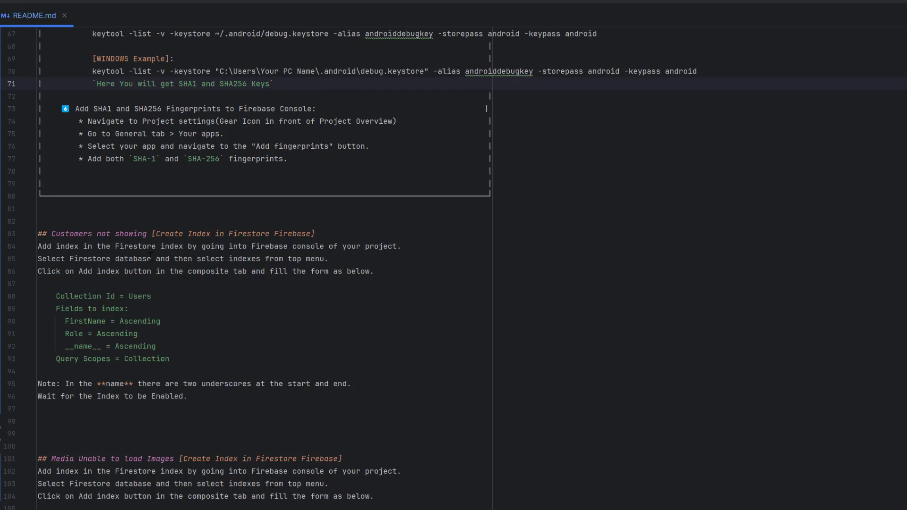
# Examine the README's "Customers not showing" section and its Firestore index settings for the Users collection
pyautogui.moveTo(51, 234); pyautogui.dragTo(147, 234)
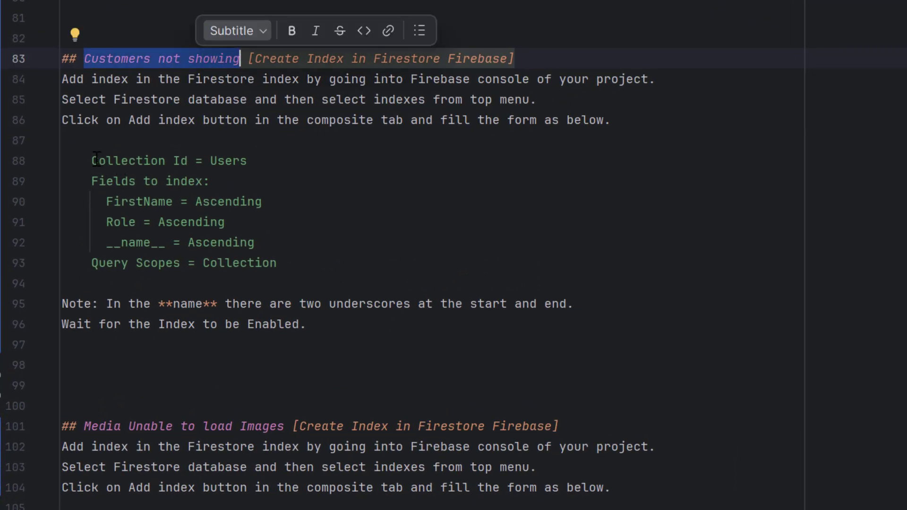
pyautogui.moveTo(91, 161); pyautogui.dragTo(226, 160)
pyautogui.moveTo(307, 171); pyautogui.dragTo(320, 280)
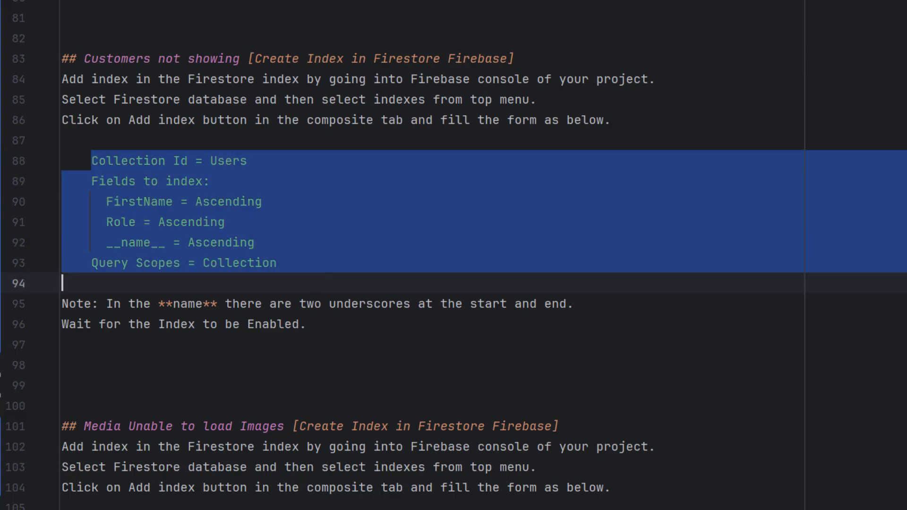
# Switch to the Firebase console, open Firestore Database in a new tab and show its indexes
pyautogui.hotkey('alt', 'Tab')
pyautogui.middleClick(42, 127)
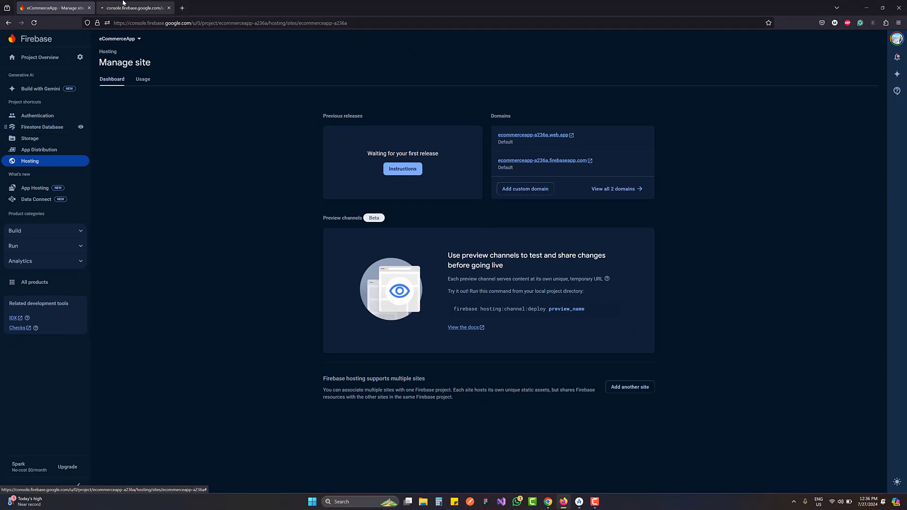
pyautogui.click(122, 3)
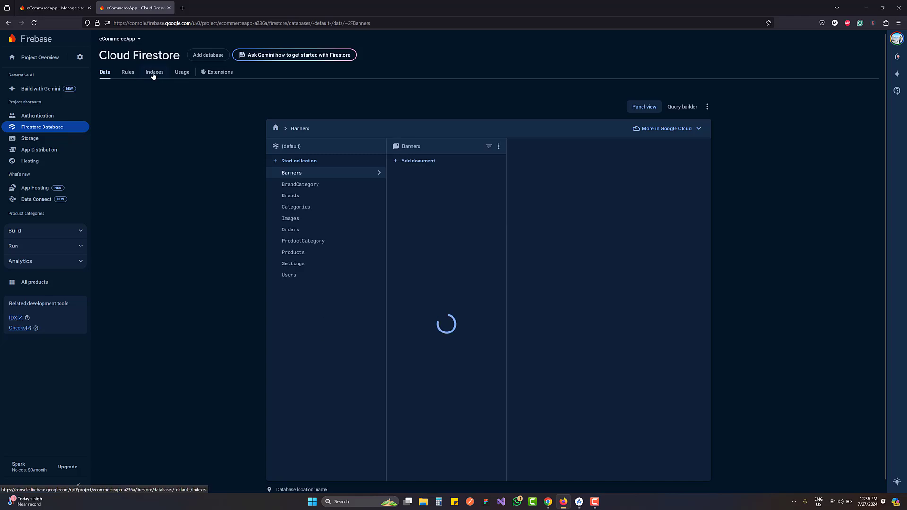
pyautogui.click(154, 75)
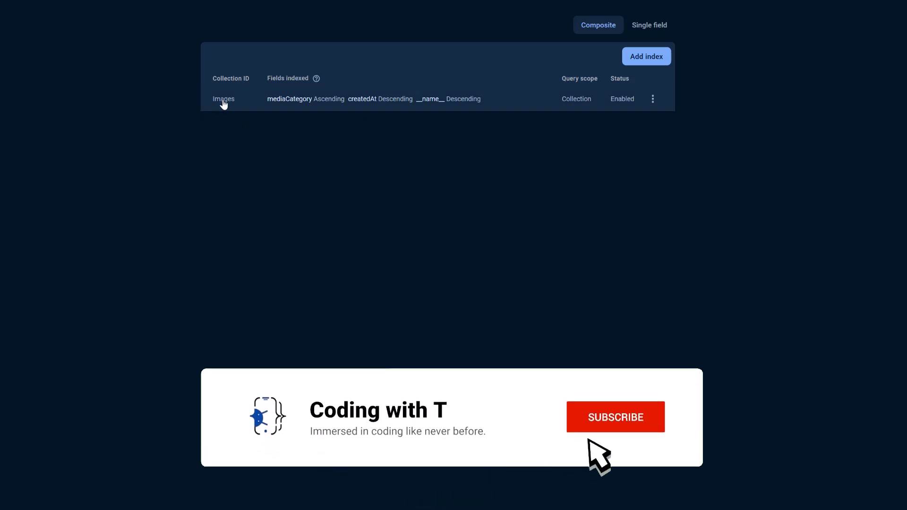
# Start a new composite index and set its collection ID to Users
pyautogui.click(645, 57)
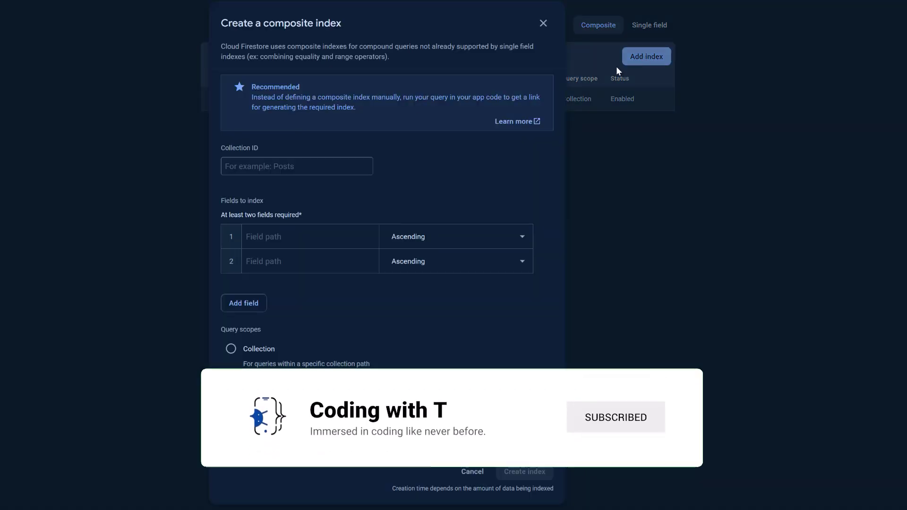
pyautogui.click(314, 163)
pyautogui.write('Us')
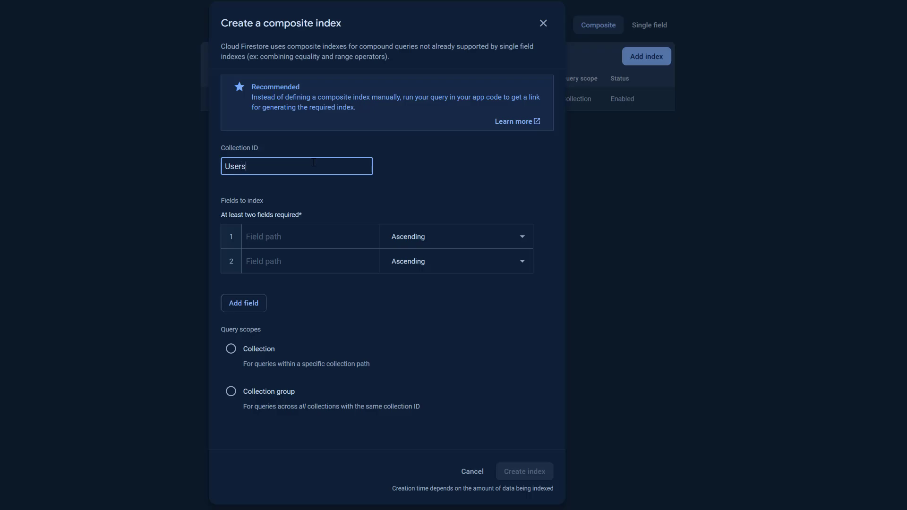
pyautogui.write('ers')
# Switch to Android Studio and check the README's FirstName, Role and __name__ index fields and its query scope for the Users collection
pyautogui.hotkey('alt', 'Tab')
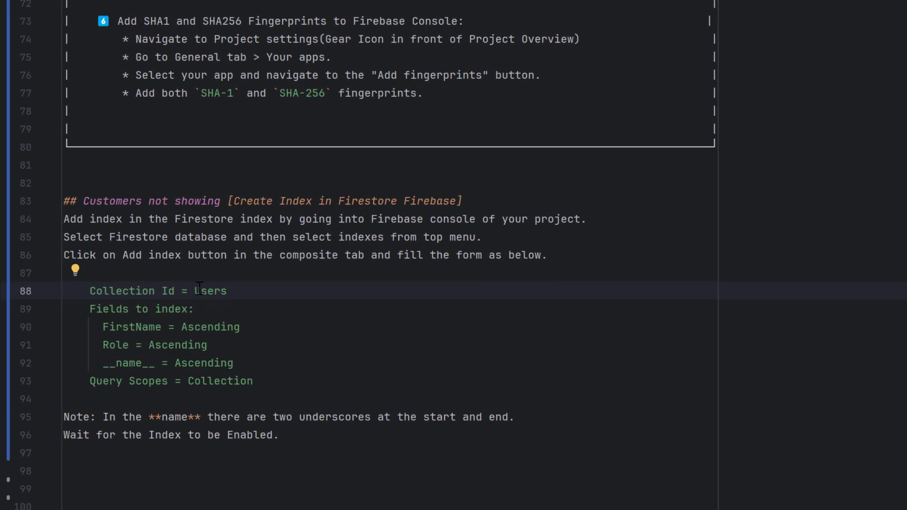
pyautogui.doubleClick(200, 290)
pyautogui.click(123, 327)
pyautogui.doubleClick(124, 327)
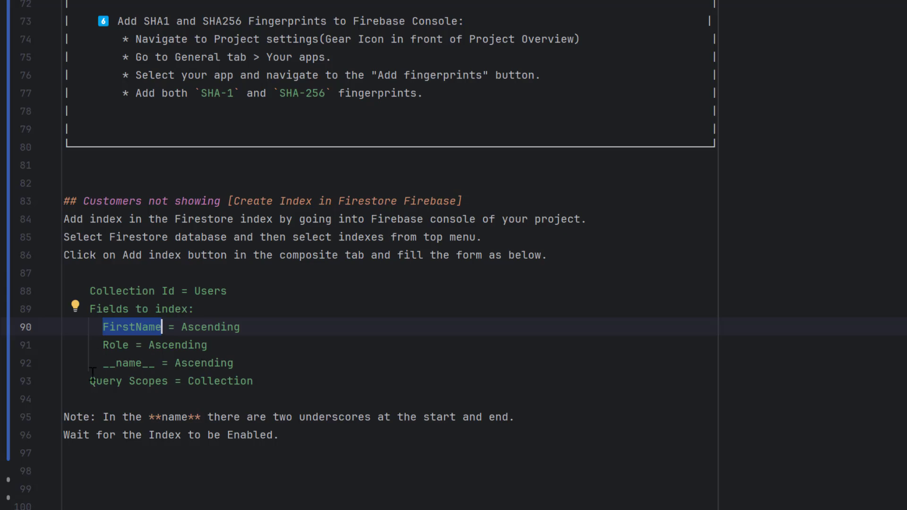
pyautogui.click(248, 381)
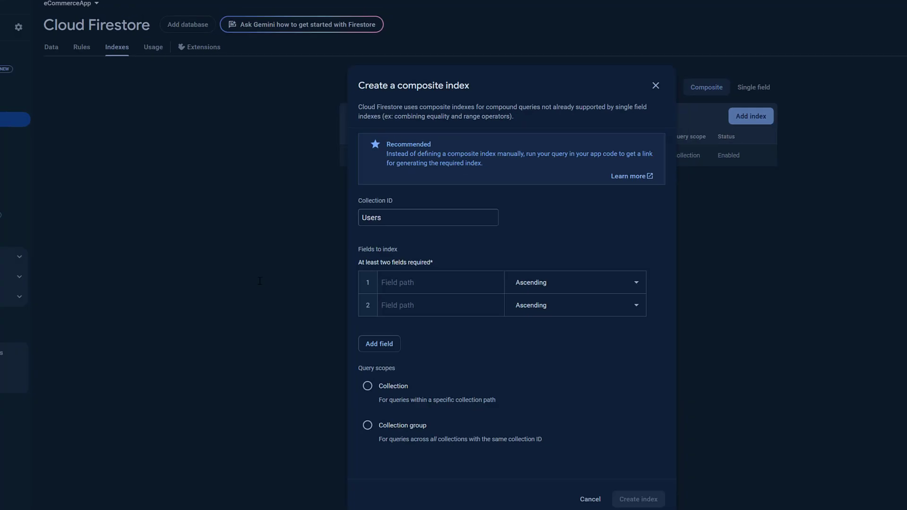
# In the Firebase console, choose the Collection query scope for the Users index and close the form without creating the index
pyautogui.click(415, 218)
pyautogui.click(412, 283)
pyautogui.click(408, 306)
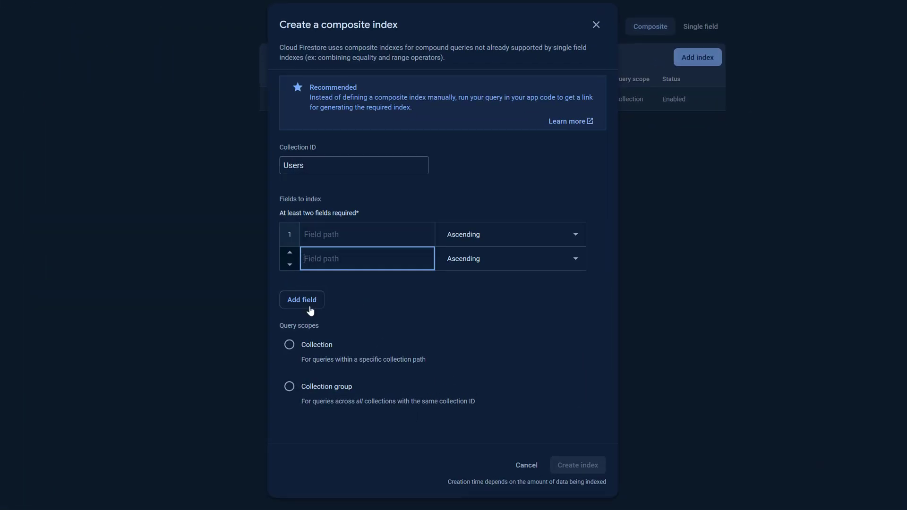
pyautogui.click(306, 346)
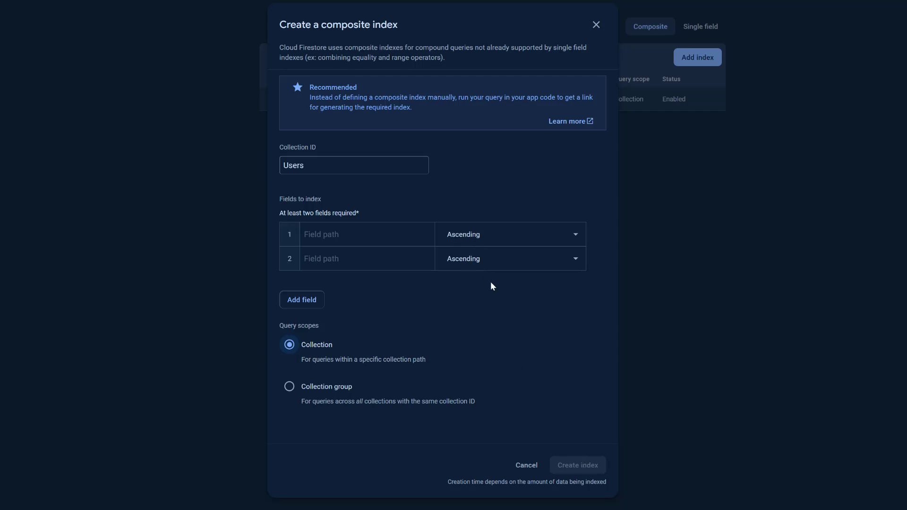
pyautogui.click(596, 25)
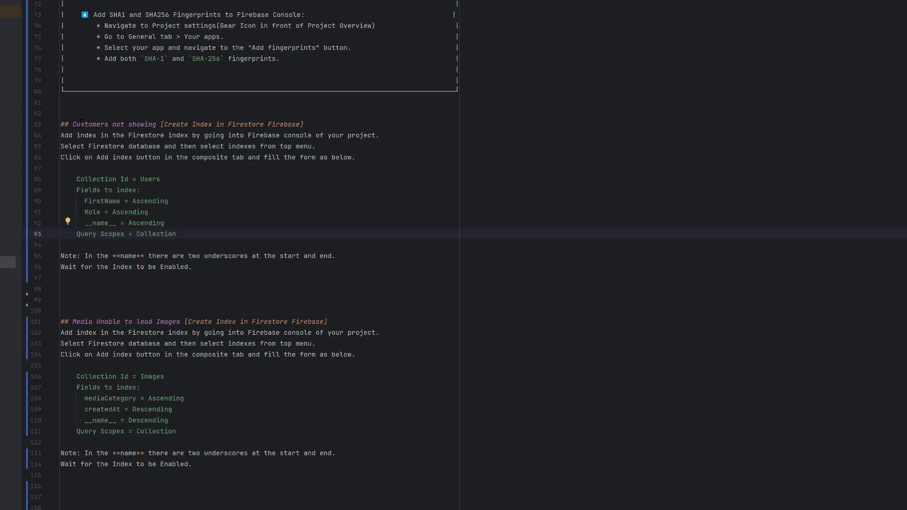
# Switch to Android Studio and review the README's sections on the Images index, enabling CORS and registering an admin
pyautogui.moveTo(80, 124); pyautogui.dragTo(185, 136)
pyautogui.moveTo(76, 322); pyautogui.dragTo(152, 320)
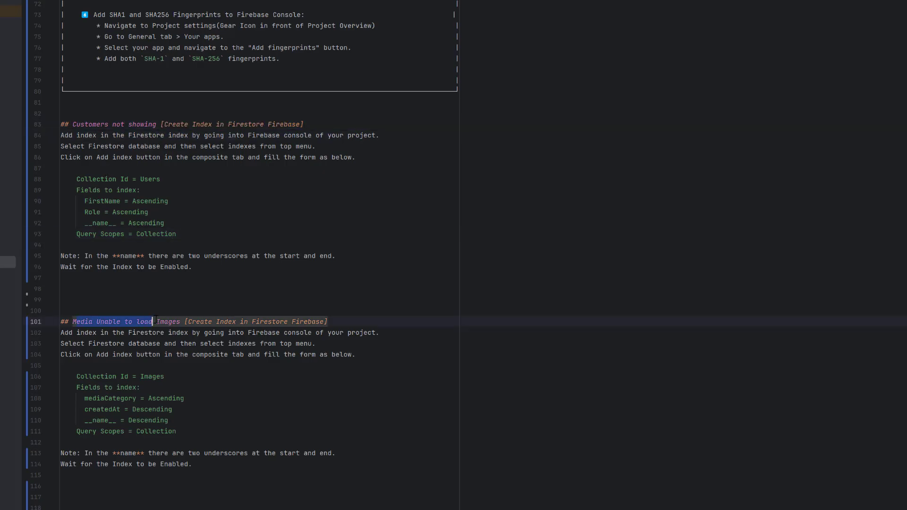
pyautogui.scroll(-6, 155, 320)
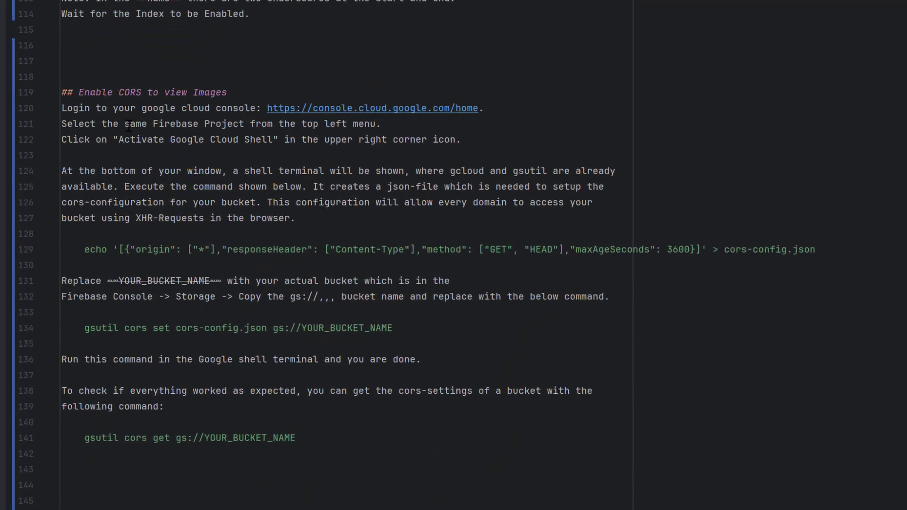
pyautogui.moveTo(90, 92); pyautogui.dragTo(211, 96)
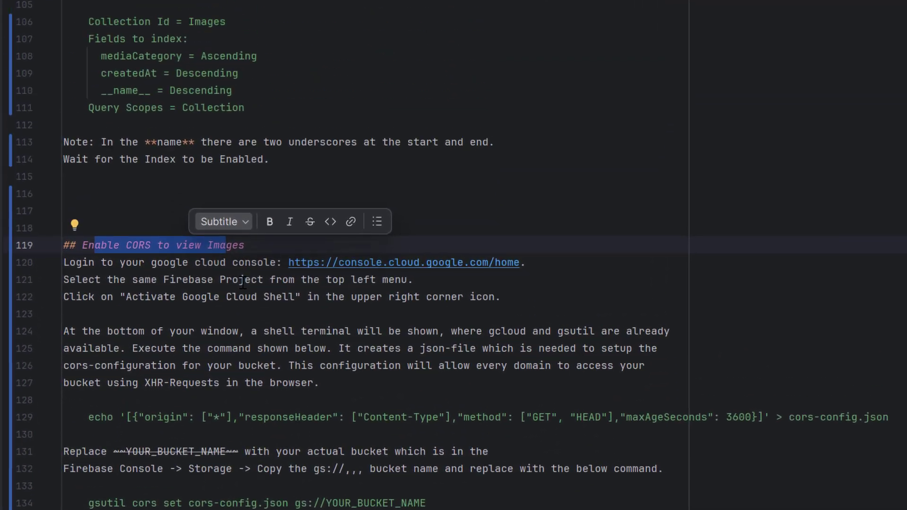
pyautogui.click(457, 417)
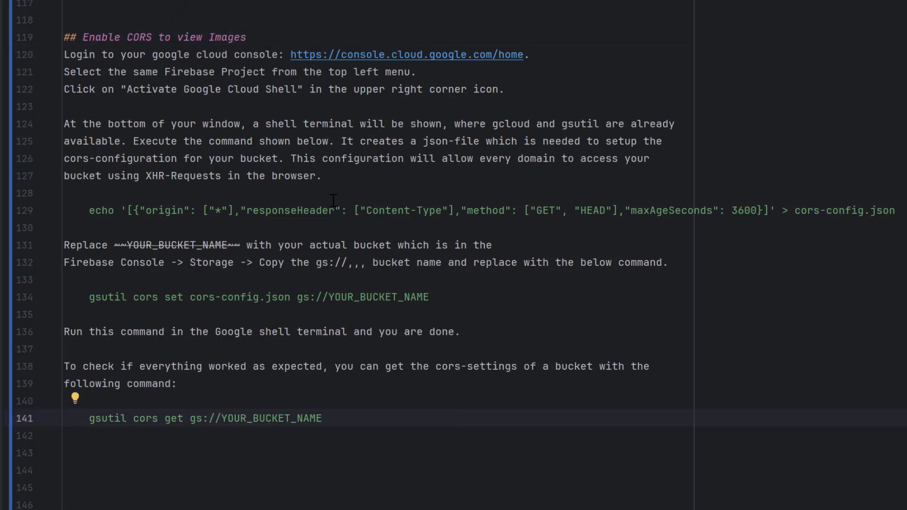
pyautogui.scroll(-7, 334, 201)
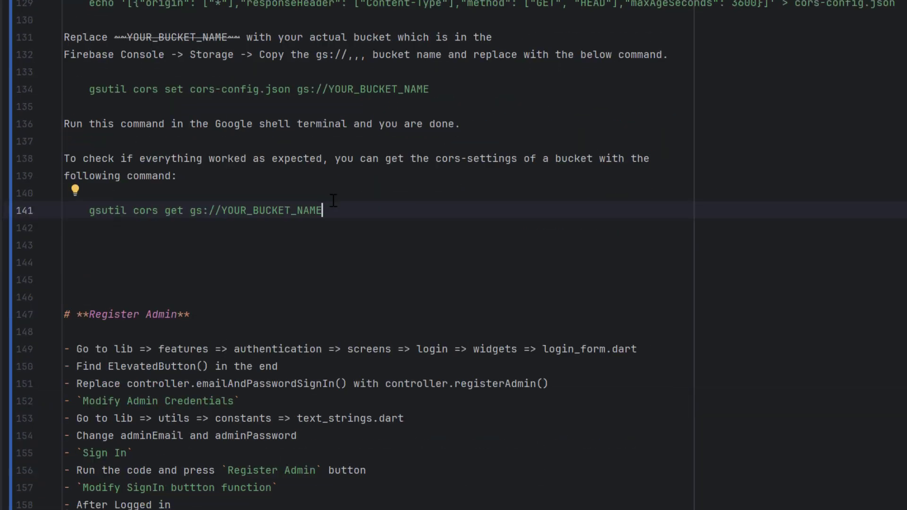
pyautogui.moveTo(77, 160); pyautogui.dragTo(581, 420)
pyautogui.scroll(-8, 581, 410)
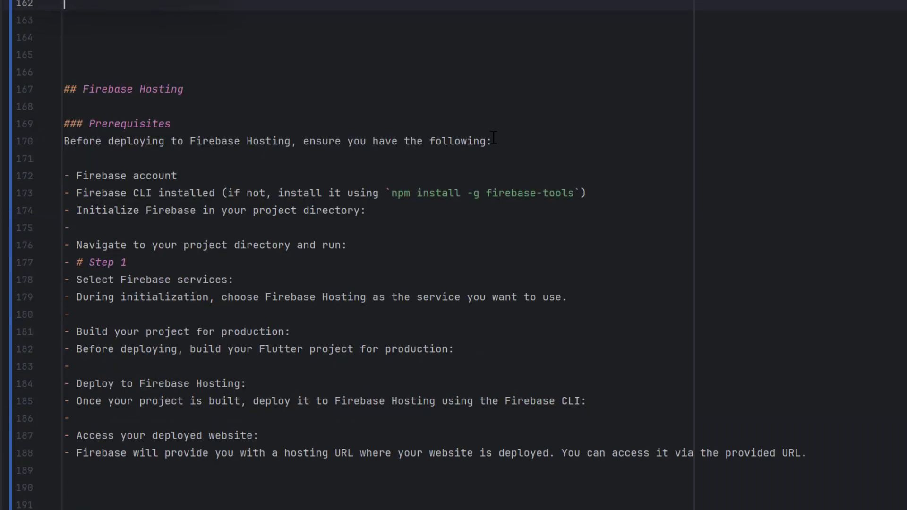
# Review the README's Firebase Hosting prerequisites and its steps from flutterfire configure onward
pyautogui.click(484, 90)
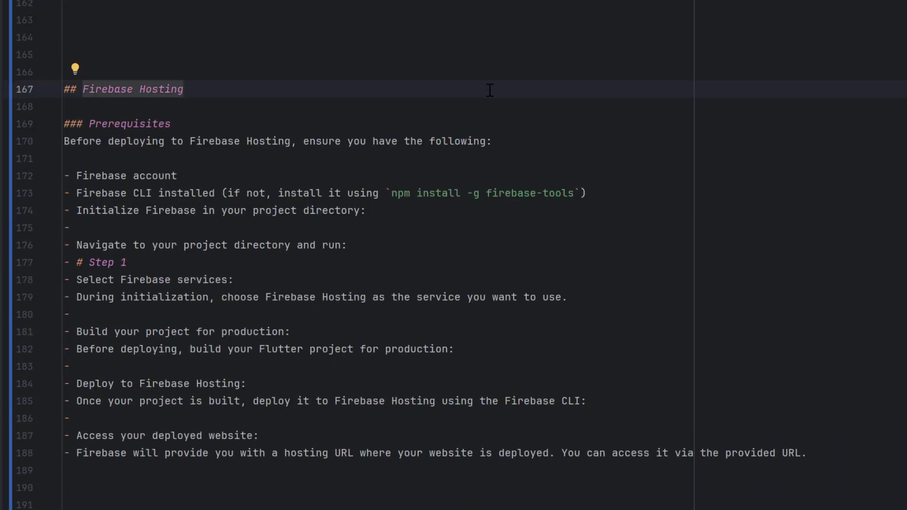
pyautogui.scroll(-1, 163, 19)
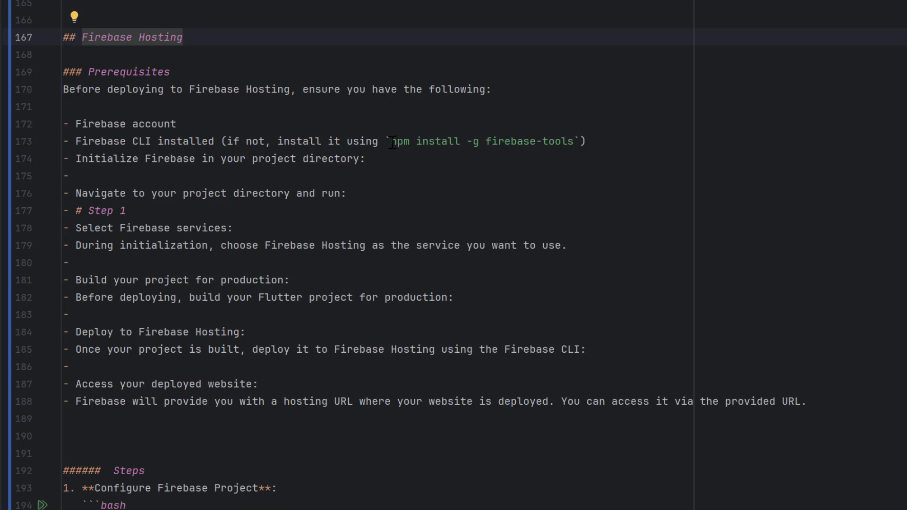
pyautogui.moveTo(391, 141); pyautogui.dragTo(573, 141)
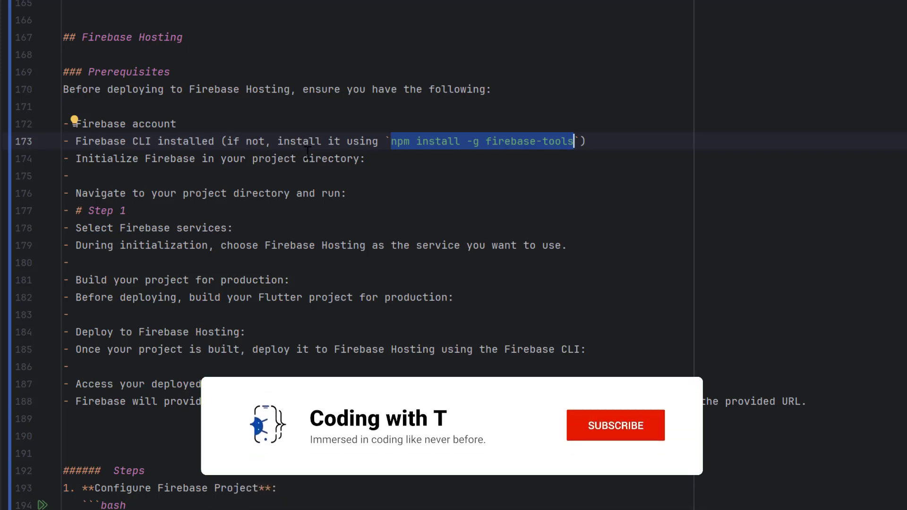
pyautogui.scroll(-5, 230, 211)
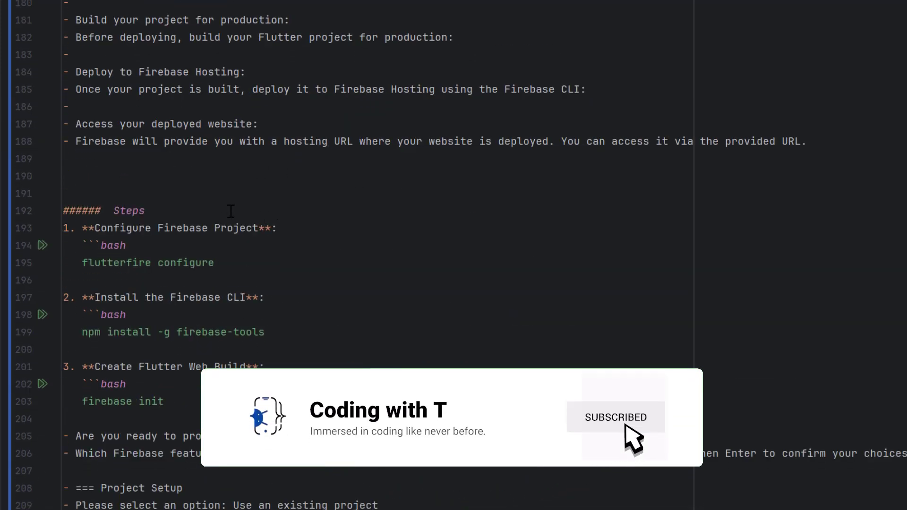
pyautogui.tripleClick(230, 211)
pyautogui.click(94, 262)
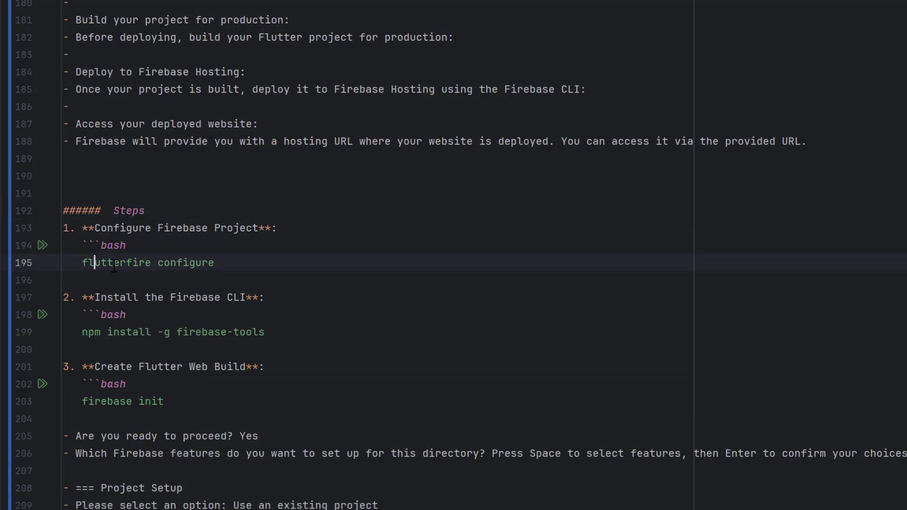
pyautogui.moveTo(114, 266); pyautogui.dragTo(160, 266)
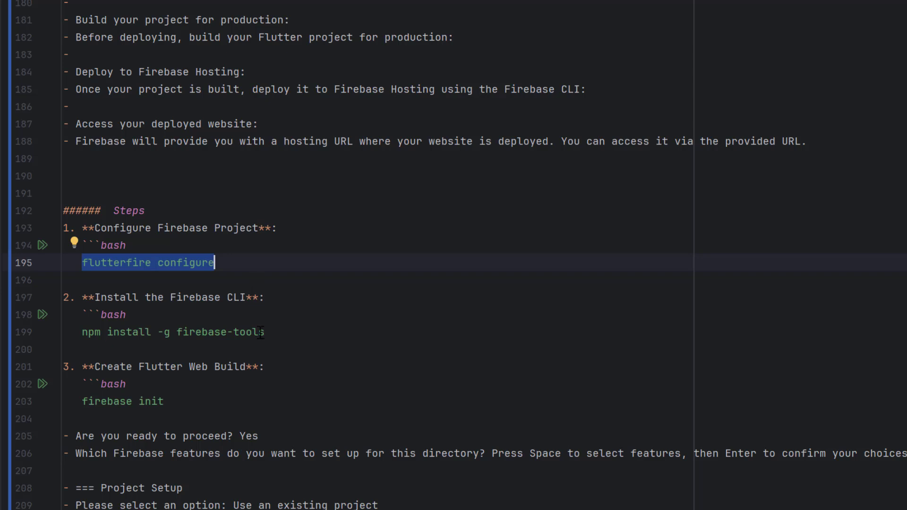
# Install the Firebase CLI globally by running the README's npm install -g firebase-tools command in the terminal
pyautogui.moveTo(272, 332); pyautogui.dragTo(83, 333)
pyautogui.hotkey('ctrl', 'c')
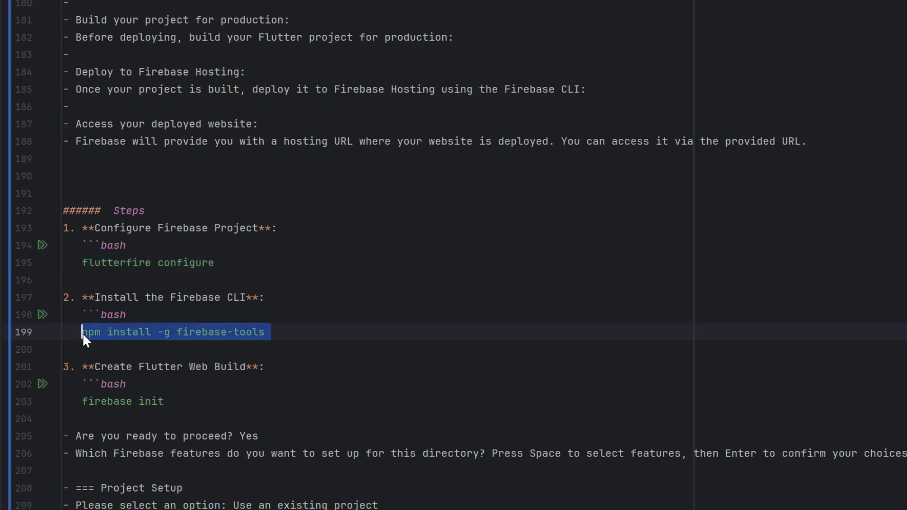
pyautogui.hotkey('alt', 'F12')
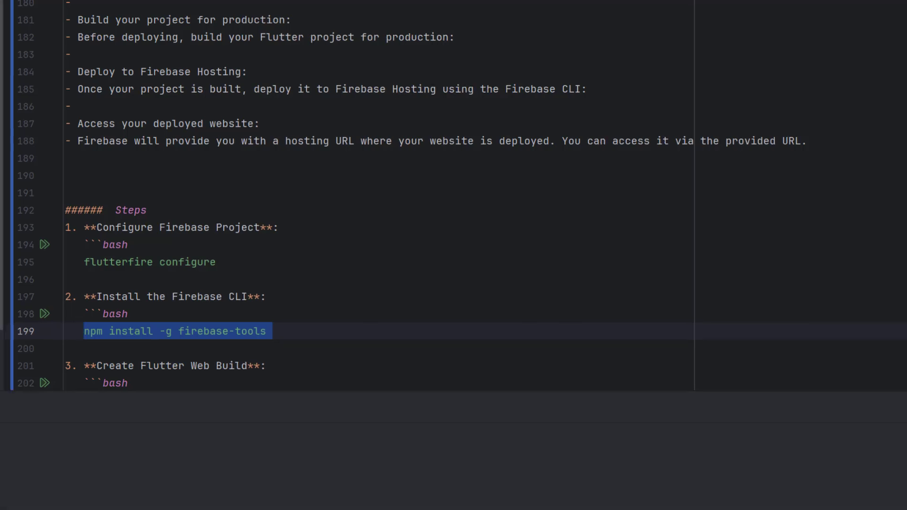
pyautogui.hotkey('ctrl', 'v')
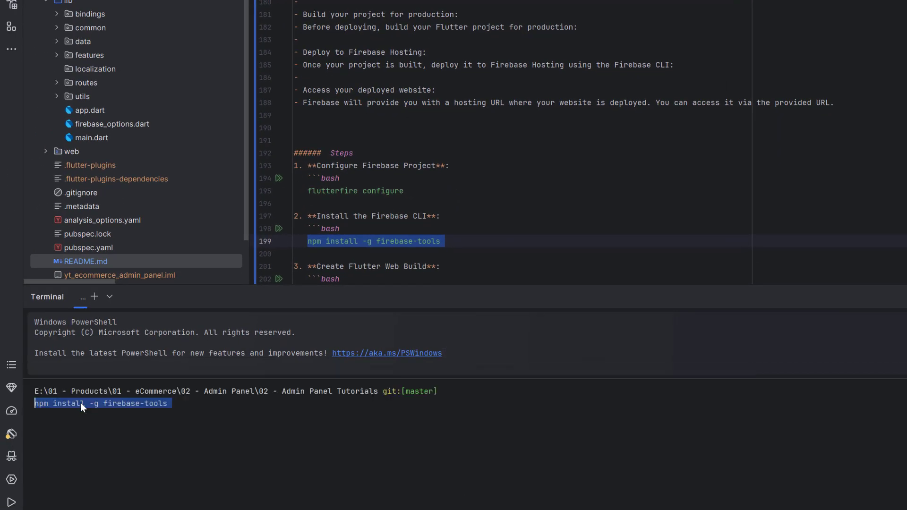
pyautogui.press('BackSpace')
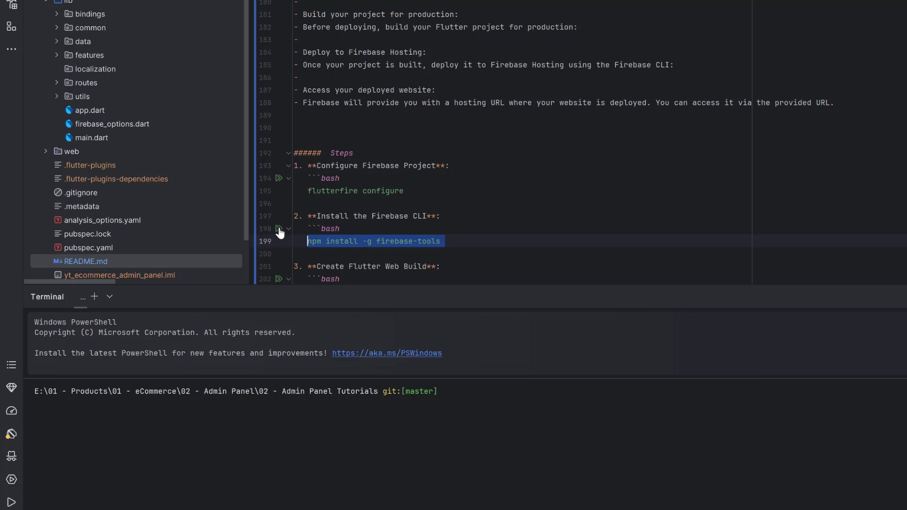
pyautogui.click(279, 230)
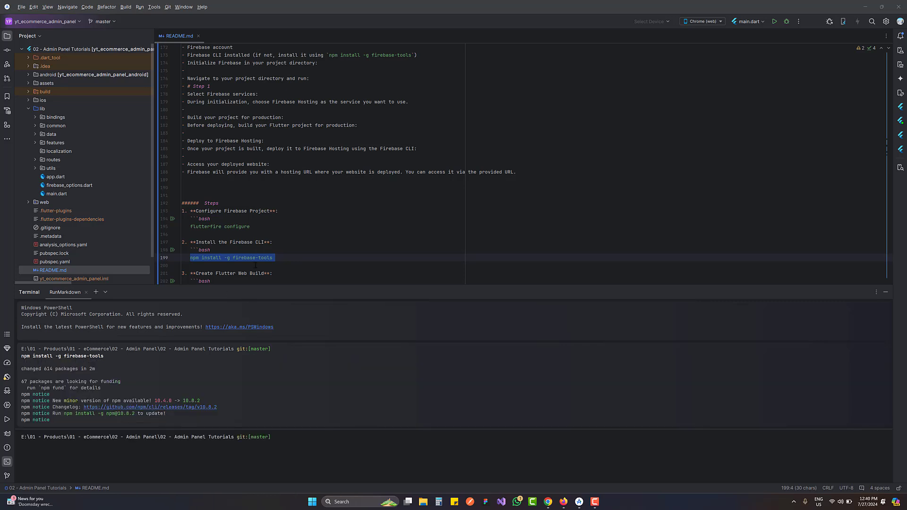
# Run Flutter Clean on the admin panel project to delete its build files
pyautogui.scroll(-2, 238, 243)
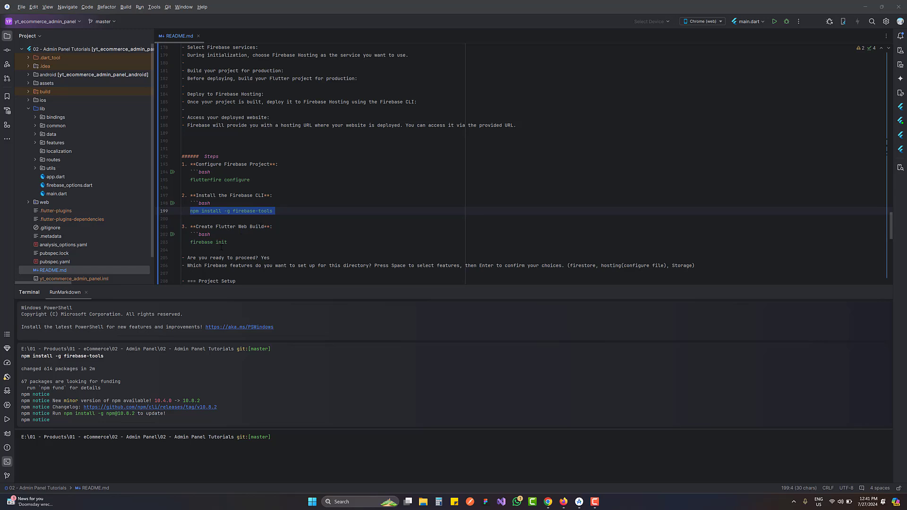
pyautogui.scroll(-1, 221, 247)
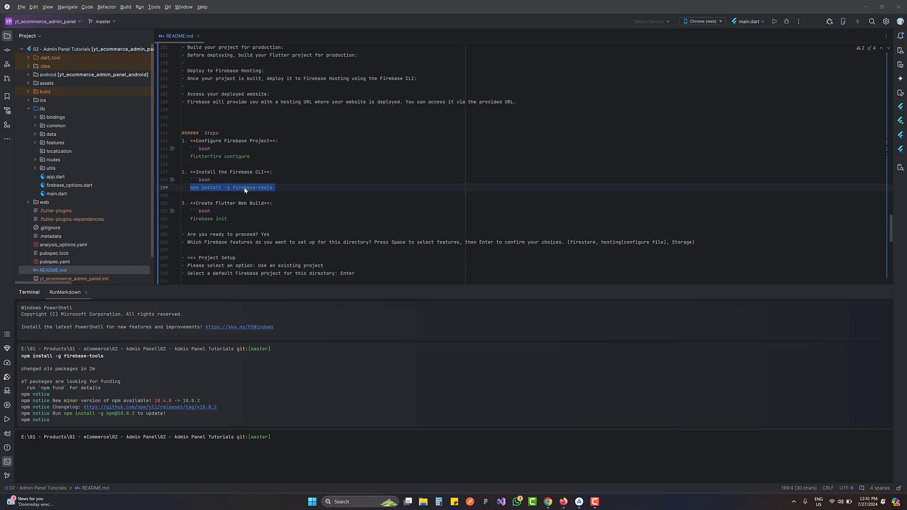
pyautogui.click(158, 9)
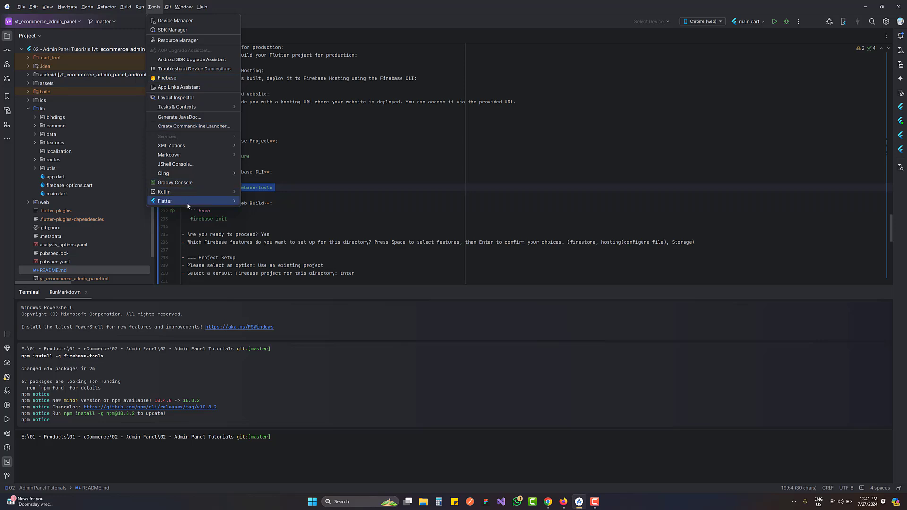
pyautogui.moveTo(186, 202)
pyautogui.click(278, 251)
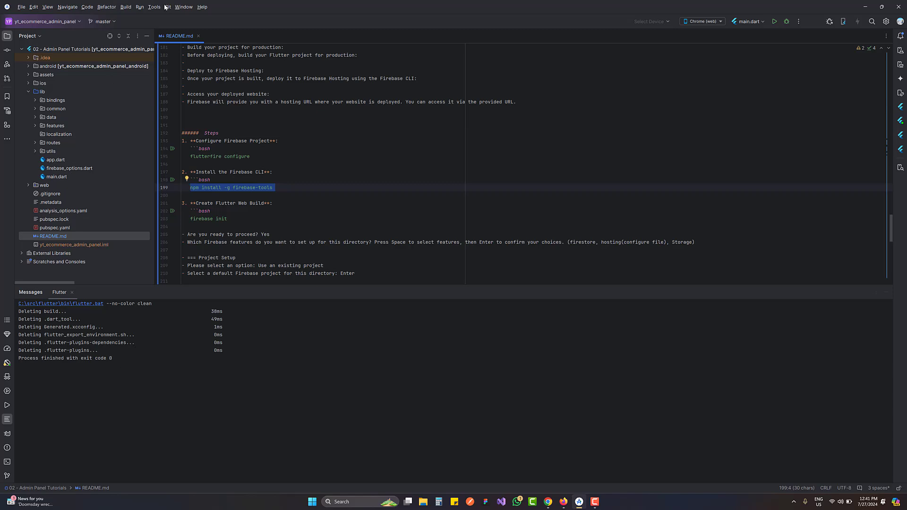
# Run the README's firebase init command in a local terminal and answer yes to proceed in the project directory
pyautogui.hotkey('alt', 'F12')
pyautogui.click(277, 180)
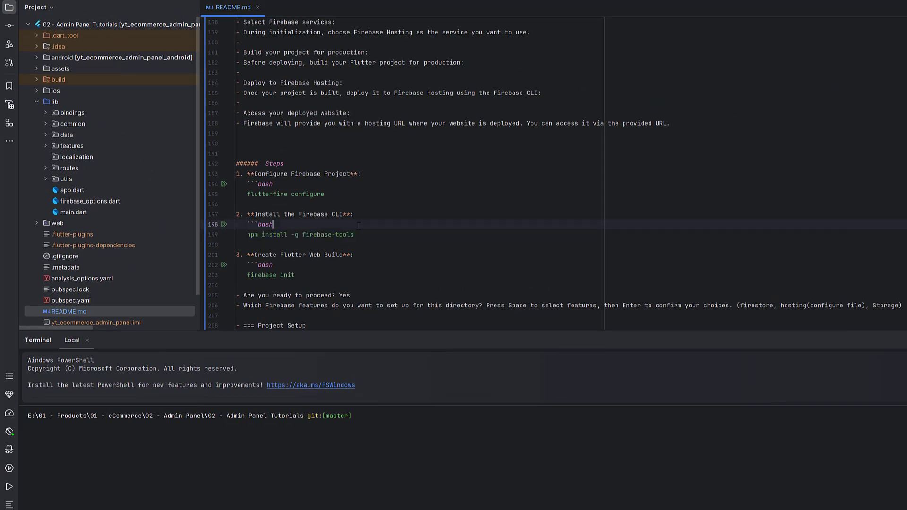
pyautogui.scroll(-3, 359, 226)
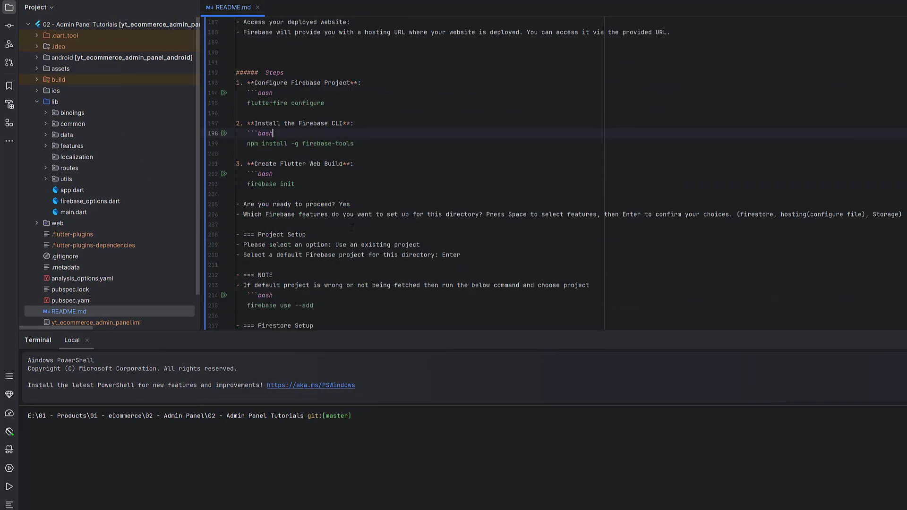
pyautogui.moveTo(247, 184); pyautogui.dragTo(295, 184)
pyautogui.hotkey('ctrl', 'c')
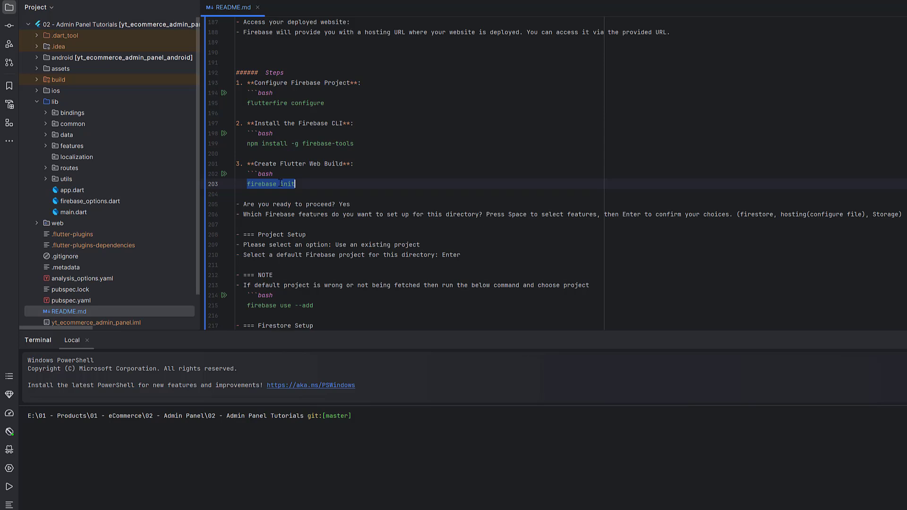
pyautogui.click(310, 461)
pyautogui.hotkey('ctrl', 'v')
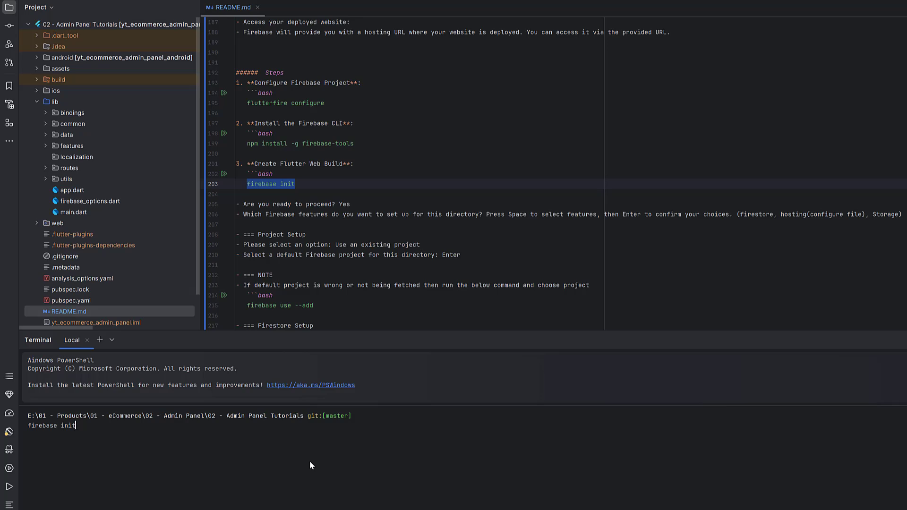
pyautogui.press('Return')
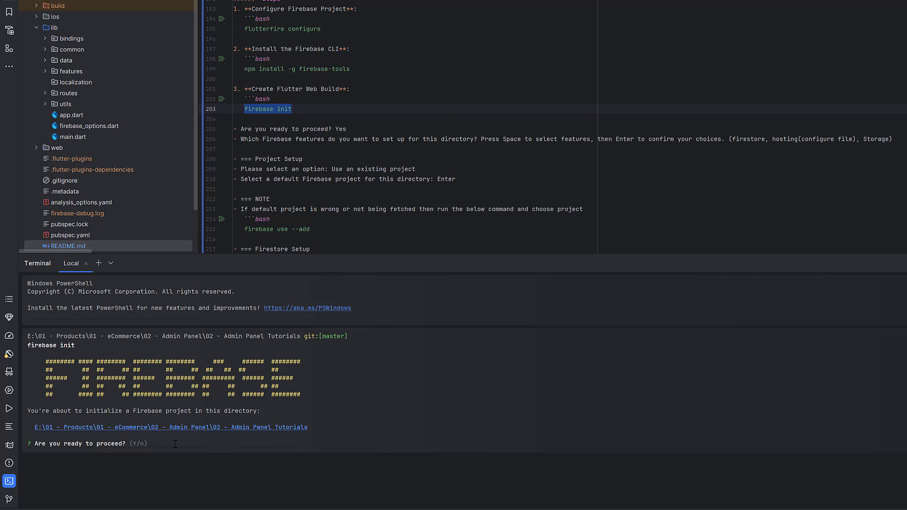
pyautogui.click(175, 444)
pyautogui.write('y')
pyautogui.press('Return')
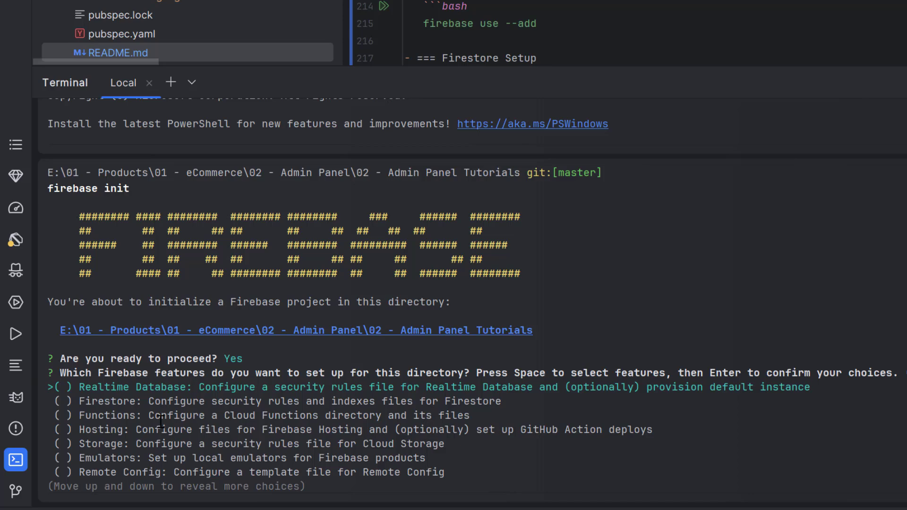
# Choose Firestore, Hosting and Storage as the Firebase features to set up for the project directory and confirm the selection
pyautogui.press('Down')
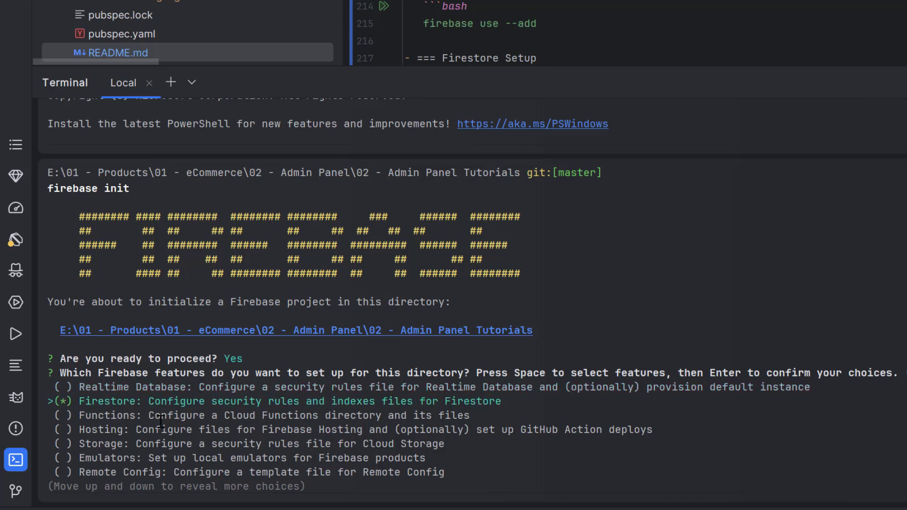
pyautogui.press('Down')
pyautogui.press('Down')
pyautogui.press('space')
pyautogui.press('Down')
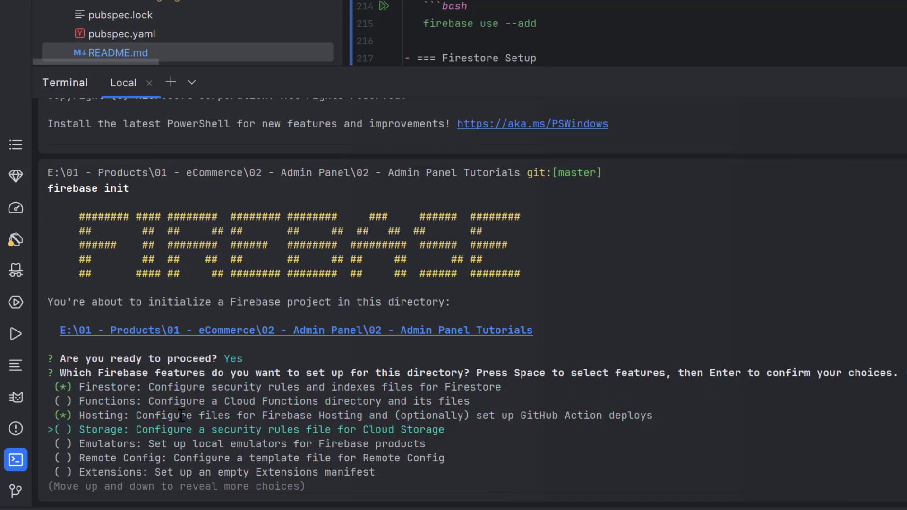
pyautogui.press('Down')
pyautogui.press('Down')
pyautogui.press('Down')
pyautogui.press('Down')
pyautogui.press('Down')
pyautogui.press('Down')
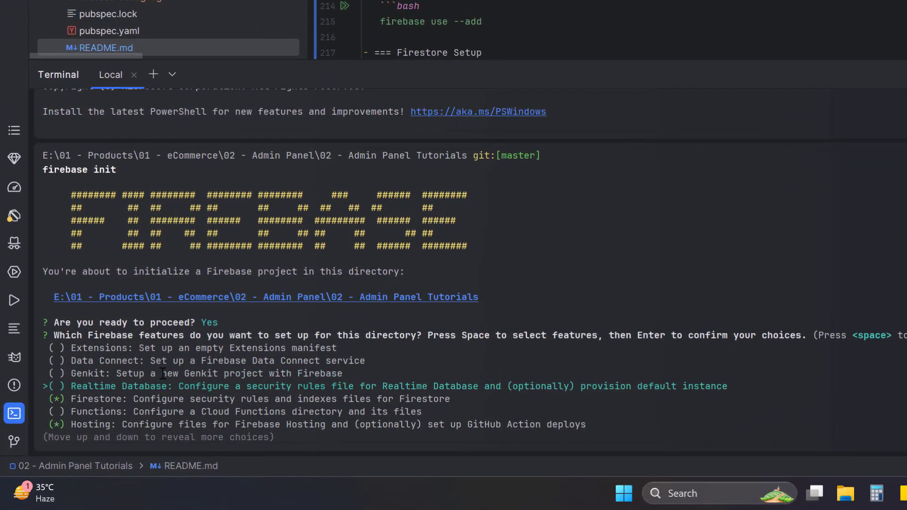
pyautogui.press('Down')
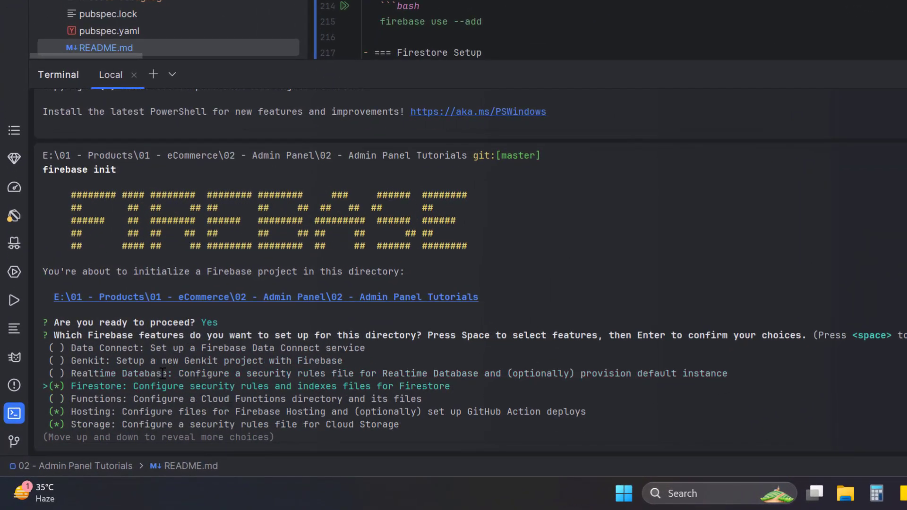
pyautogui.press('Return')
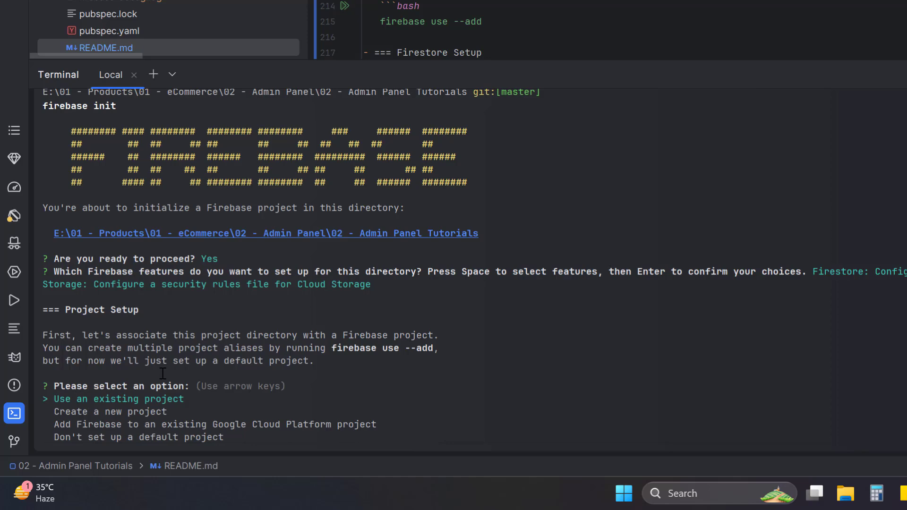
# Use an existing Firebase project, checking its ID in the Firebase console's project settings, and choose ecommerceapp-a236a (eCommerceApp) as the directory's default
pyautogui.press('Return')
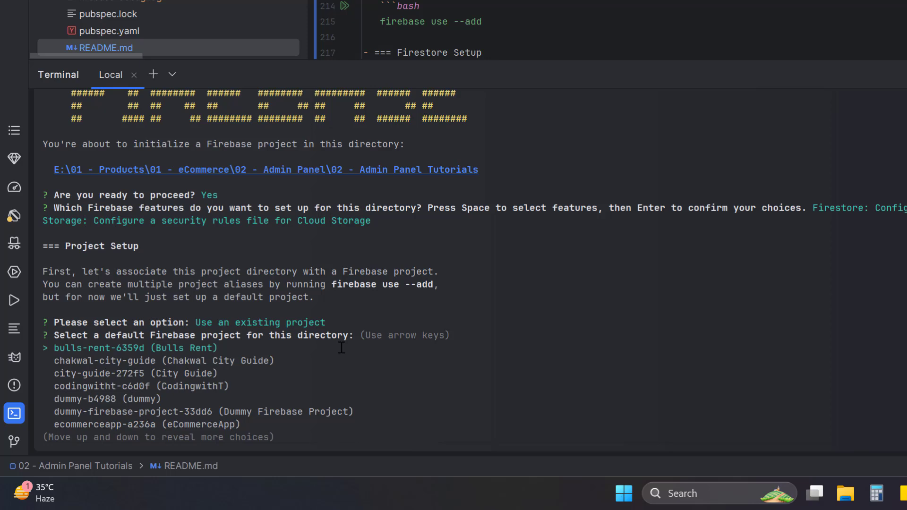
pyautogui.press('Down')
pyautogui.press('Down')
pyautogui.press('Down')
pyautogui.press('Down')
pyautogui.press('Down')
pyautogui.press('Down')
pyautogui.press('Down')
pyautogui.press('Down')
pyautogui.press('Down')
pyautogui.press('Down')
pyautogui.press('Down')
pyautogui.press('Down')
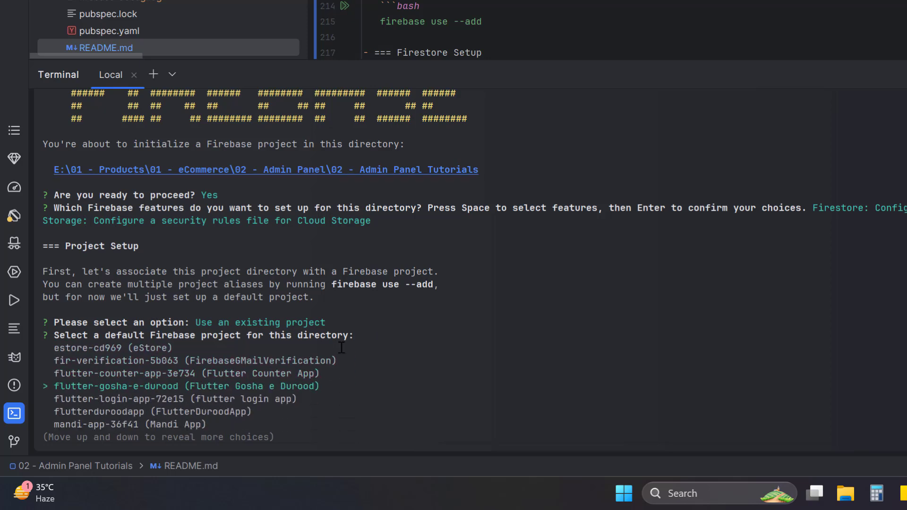
pyautogui.press('Down')
pyautogui.press('Down')
pyautogui.press('Down')
pyautogui.press('Down')
pyautogui.press('Down')
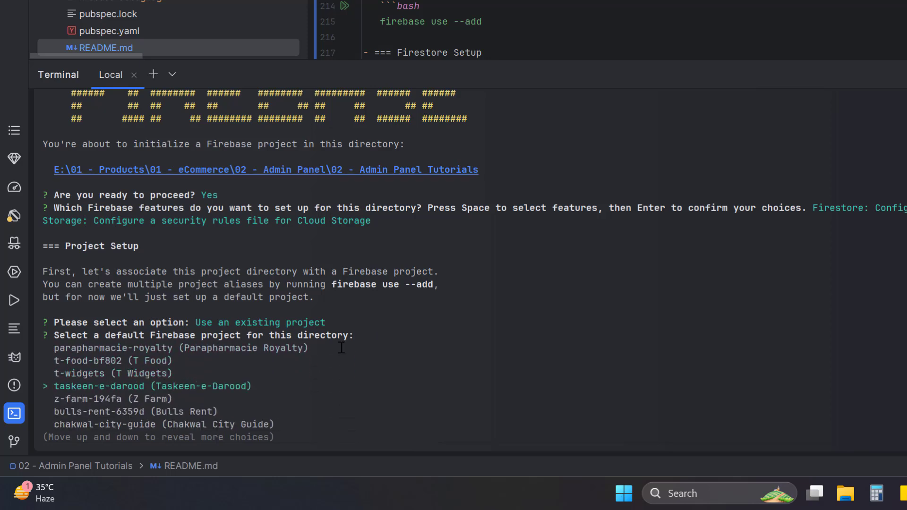
pyautogui.press('Down')
pyautogui.press('Down')
pyautogui.press('Down')
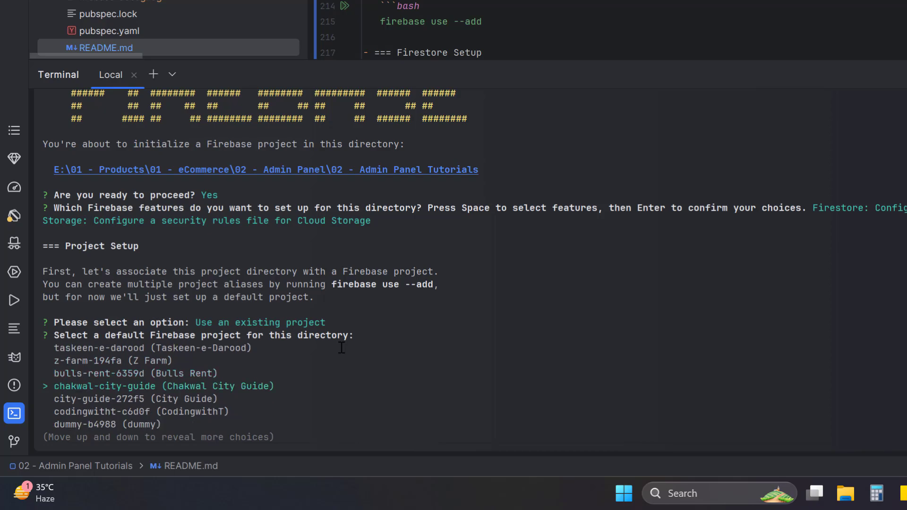
pyautogui.press('Down')
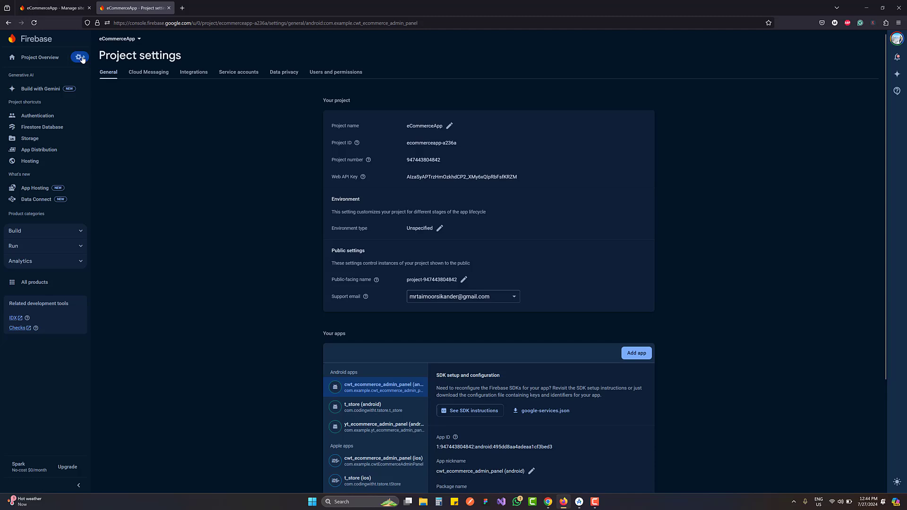
pyautogui.click(79, 57)
pyautogui.click(373, 153)
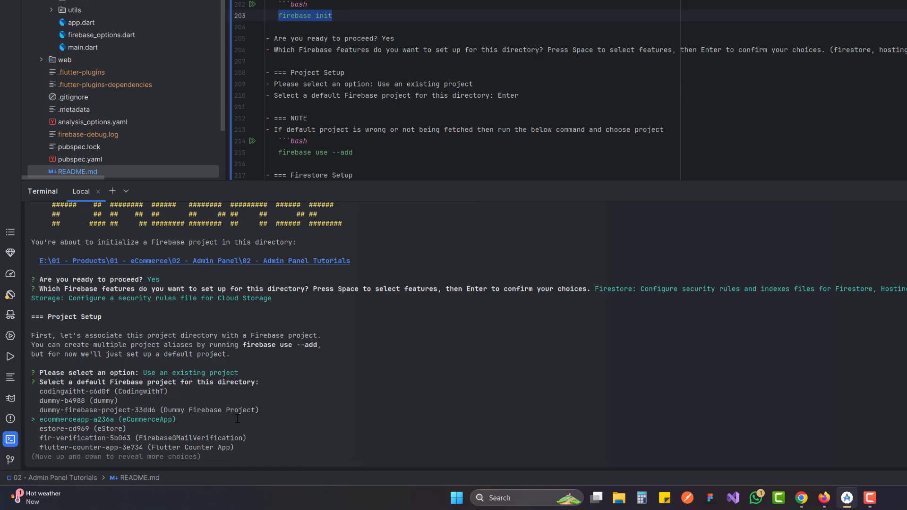
pyautogui.press('Return')
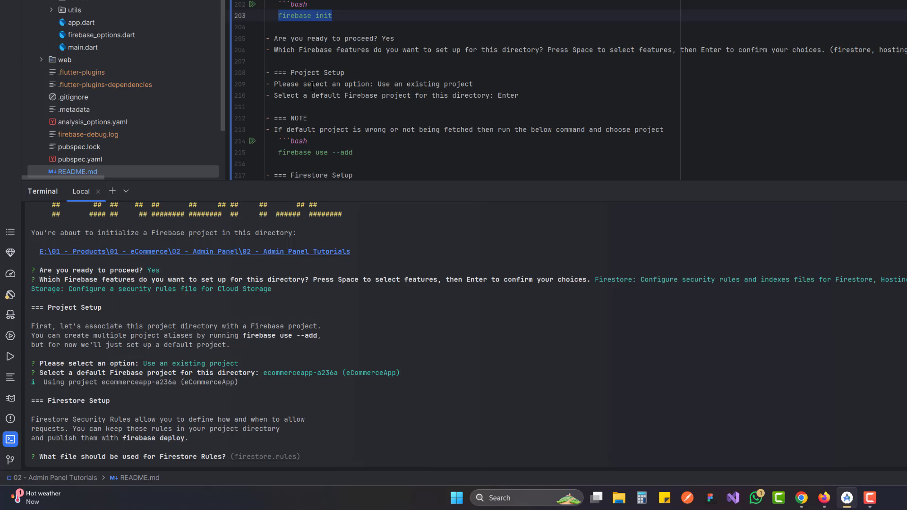
# Following the README's Firestore Setup answers, accept firestore.rules for the Firestore rules and firestore.indexes.json for the indexes
pyautogui.scroll(-5, 312, 86)
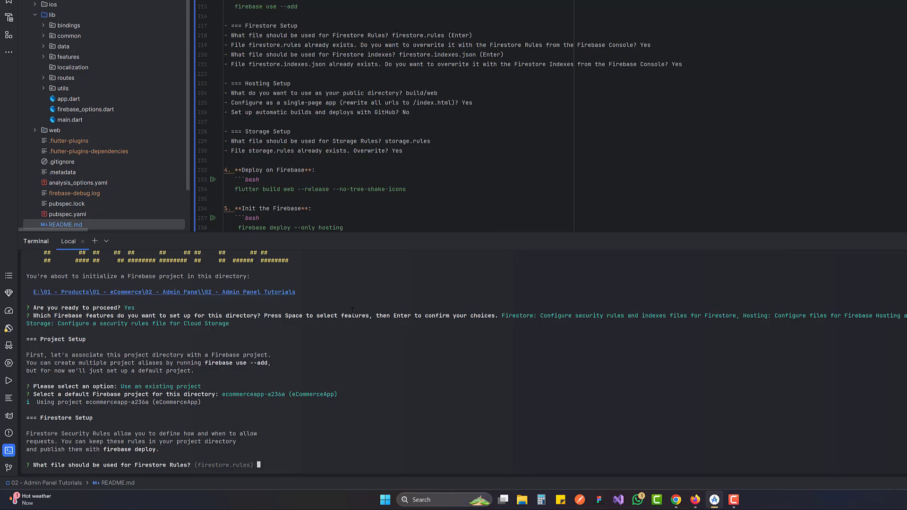
pyautogui.click(275, 467)
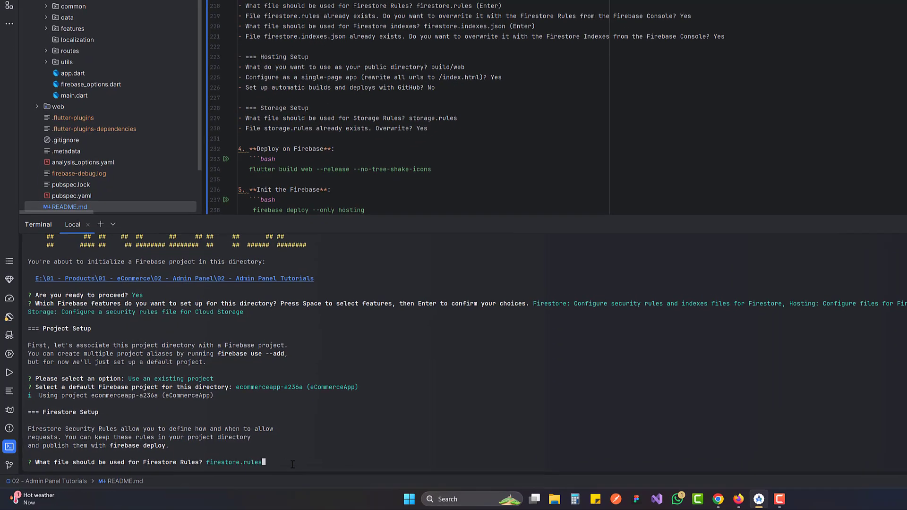
pyautogui.press('Return')
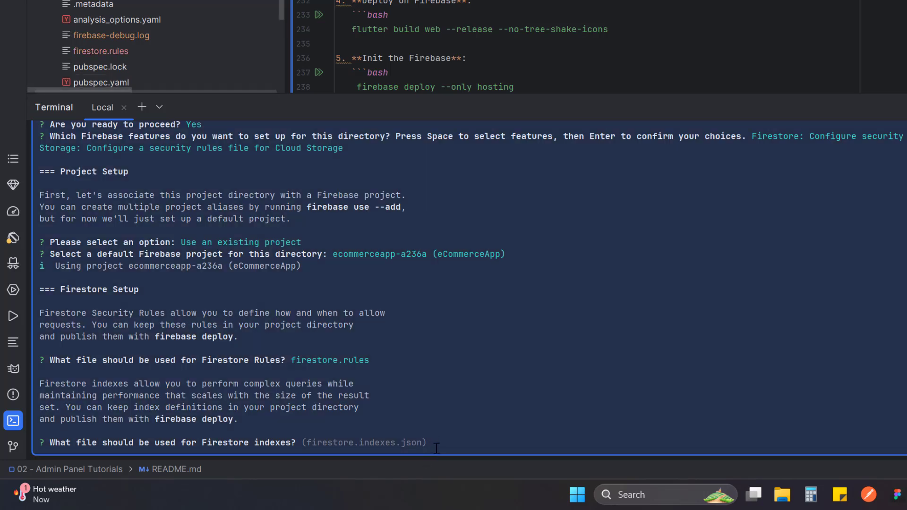
pyautogui.press('Return')
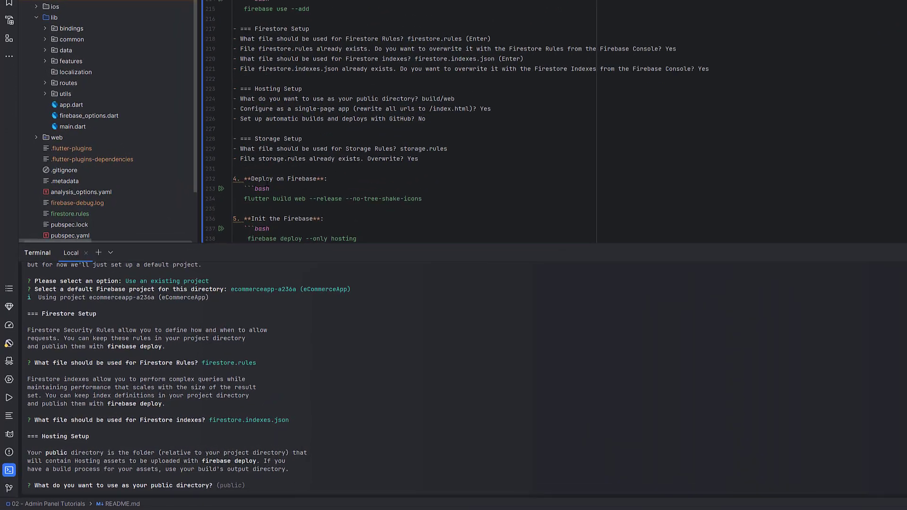
# Set the Hosting public directory to build/web as in the README and configure it as a single-page app
pyautogui.moveTo(515, 25); pyautogui.dragTo(554, 25)
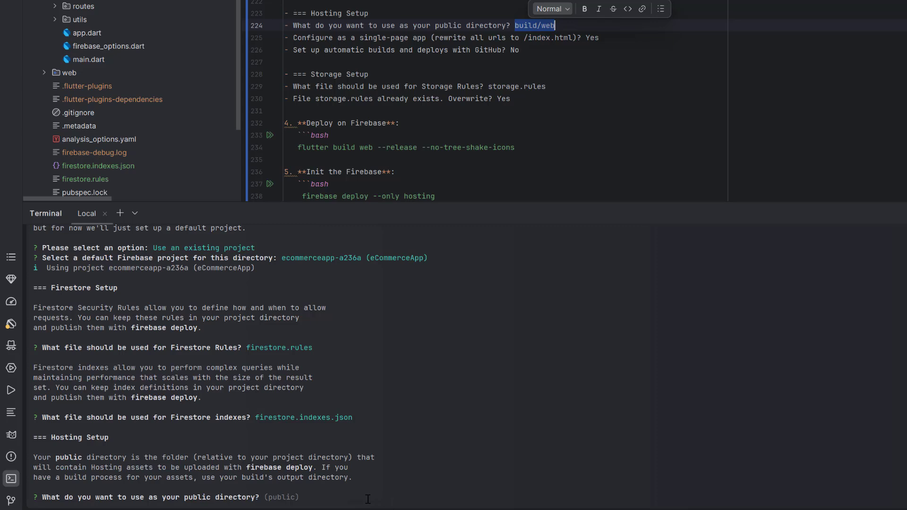
pyautogui.click(351, 502)
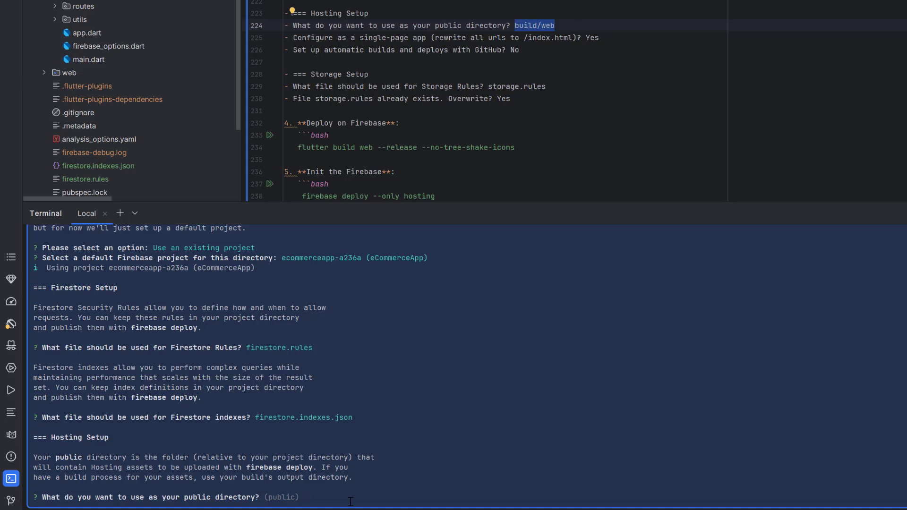
pyautogui.write('build')
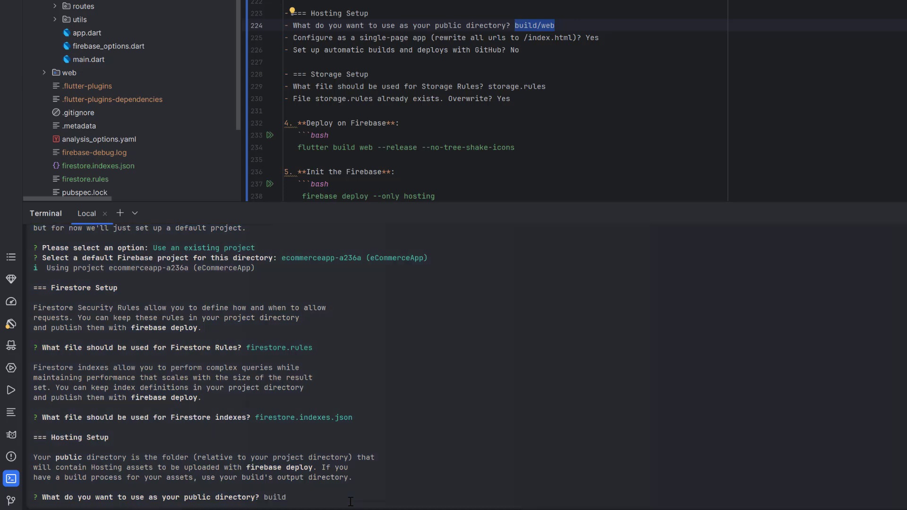
pyautogui.write('/web')
pyautogui.press('Return')
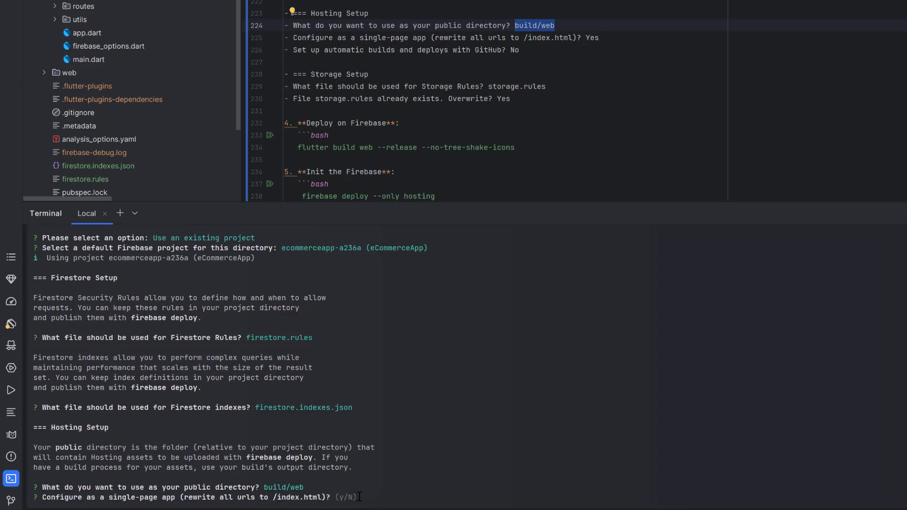
pyautogui.write('y')
pyautogui.press('Return')
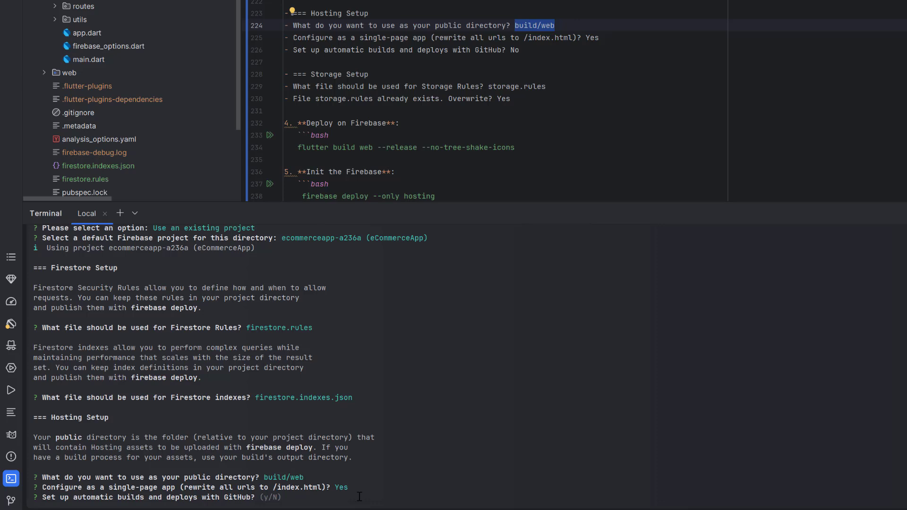
# Decline automatic builds and deploys with GitHub and agree to overwrite build/web/index.html
pyautogui.write('n')
pyautogui.press('Return')
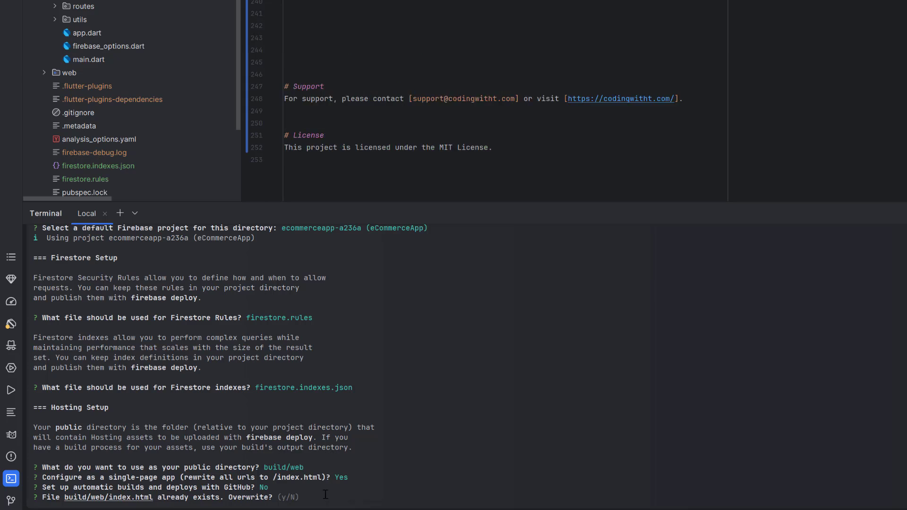
pyautogui.write('y')
pyautogui.press('Return')
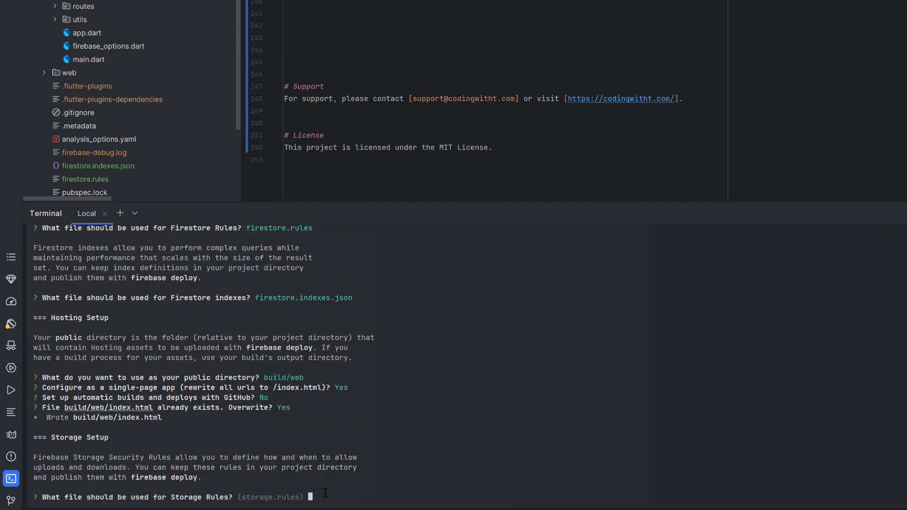
# Check the README's Storage Setup answers and accept storage.rules as the Storage rules file
pyautogui.scroll(4, 449, 160)
pyautogui.moveTo(315, 2); pyautogui.dragTo(360, 2)
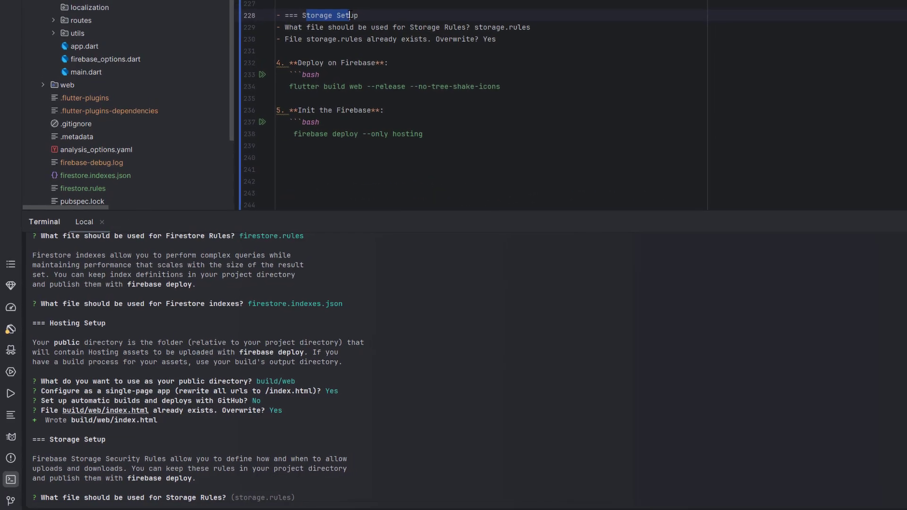
pyautogui.click(439, 30)
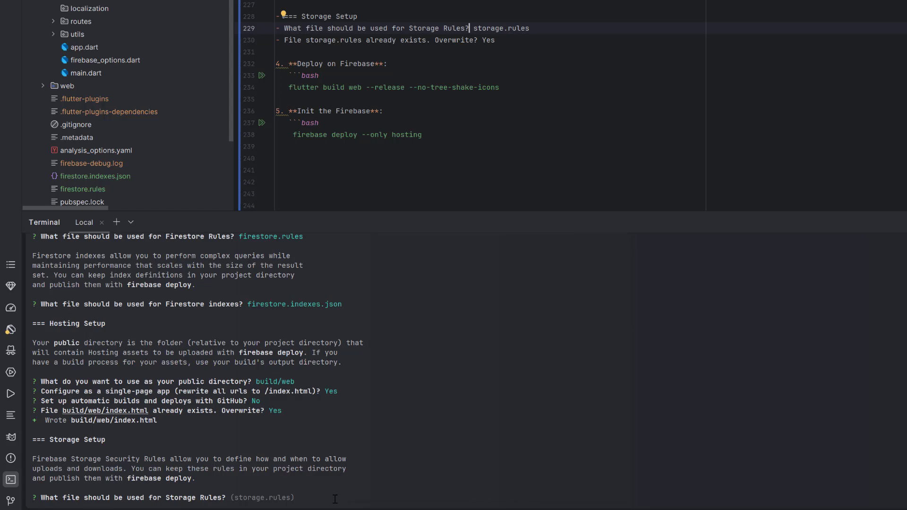
pyautogui.click(371, 482)
pyautogui.press('Return')
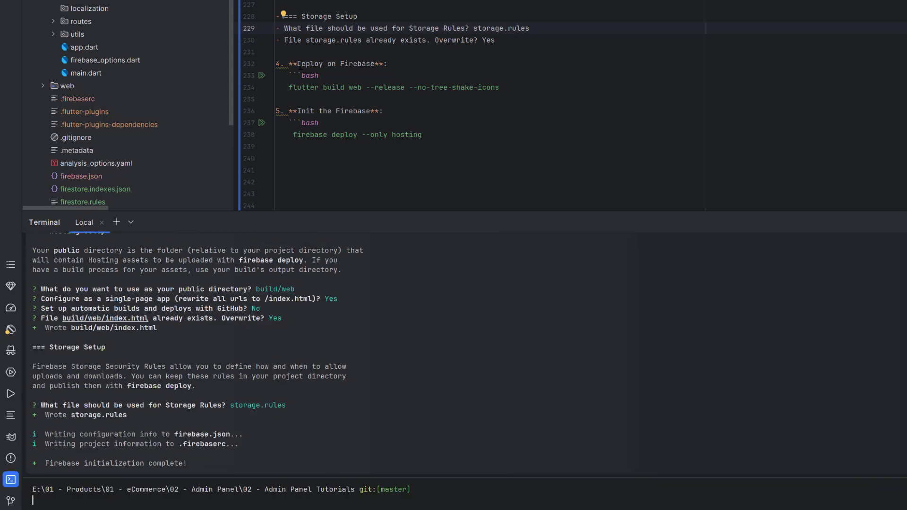
# Build the web release by running the README's flutter build web --release --no-tree-shake-icons command
pyautogui.moveTo(298, 65); pyautogui.dragTo(378, 63)
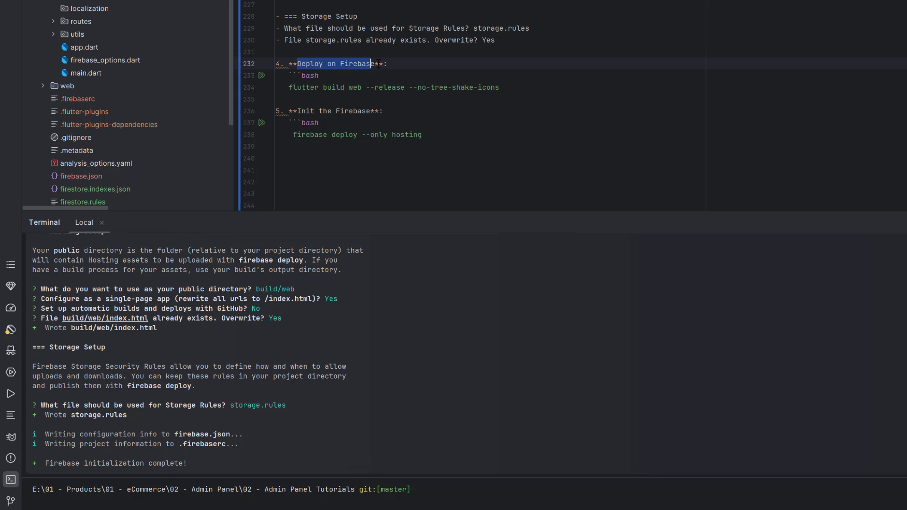
pyautogui.click(289, 88)
pyautogui.moveTo(308, 88); pyautogui.dragTo(510, 90)
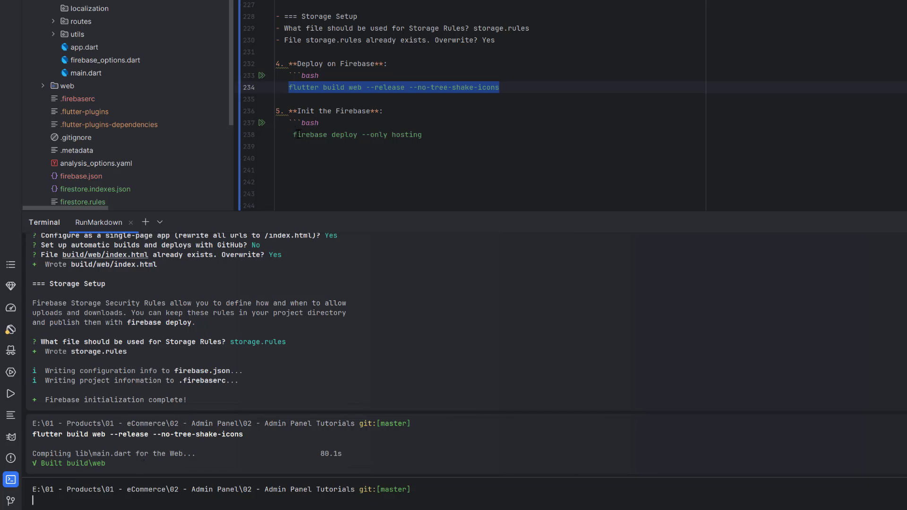
# Deploy the built web app by running the README's firebase deploy --only hosting command
pyautogui.moveTo(298, 135); pyautogui.dragTo(423, 135)
pyautogui.click(349, 134)
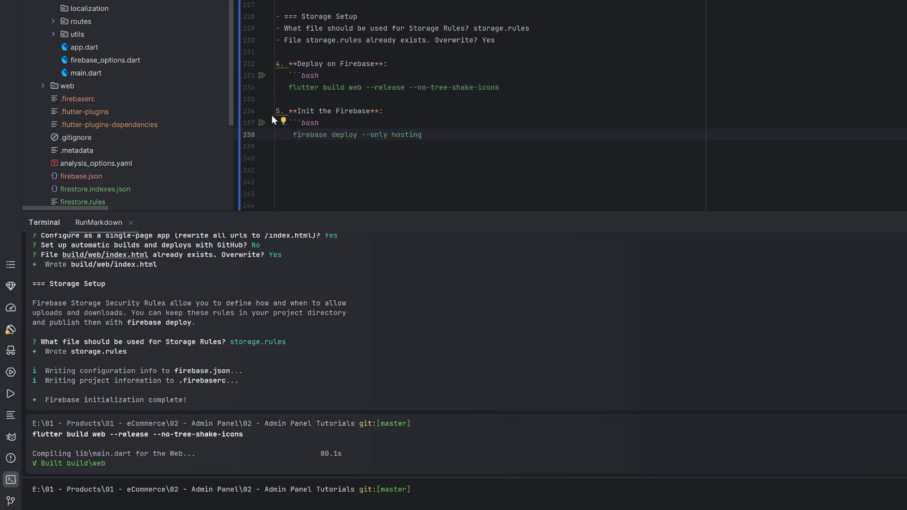
pyautogui.click(262, 123)
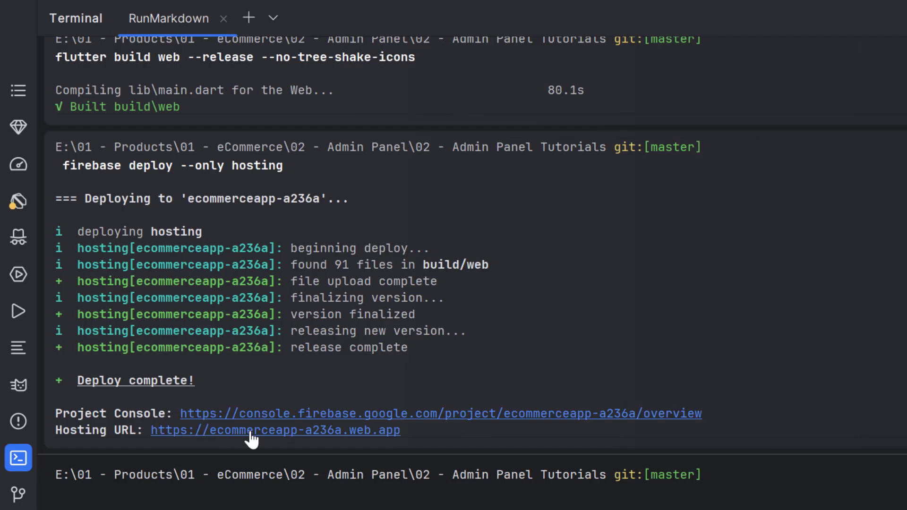
# Open the project console from the deploy output, go to Hosting and open the ecommerceapp-a236a.web.app domain
pyautogui.click(435, 415)
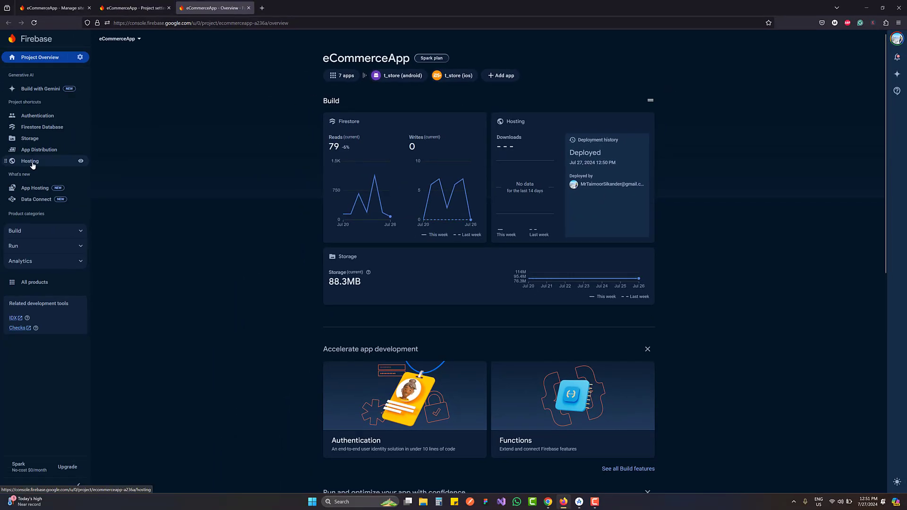
pyautogui.click(30, 161)
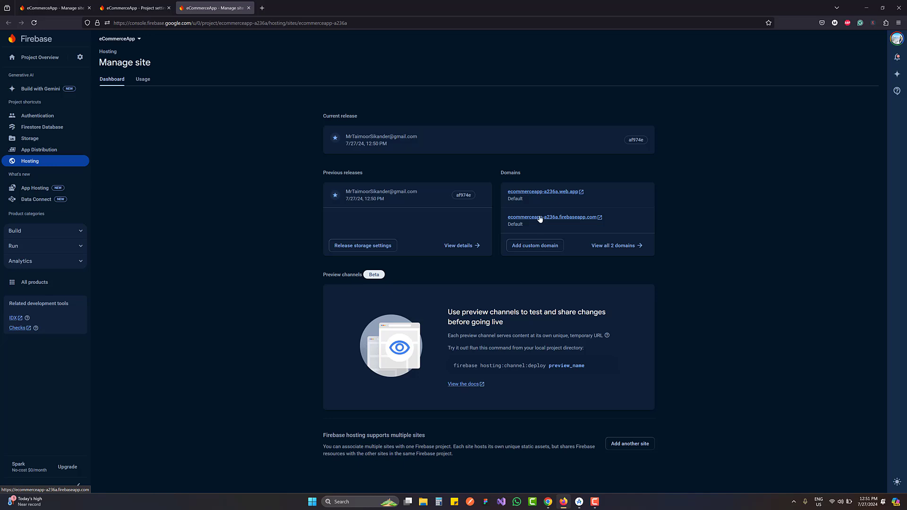
pyautogui.click(541, 195)
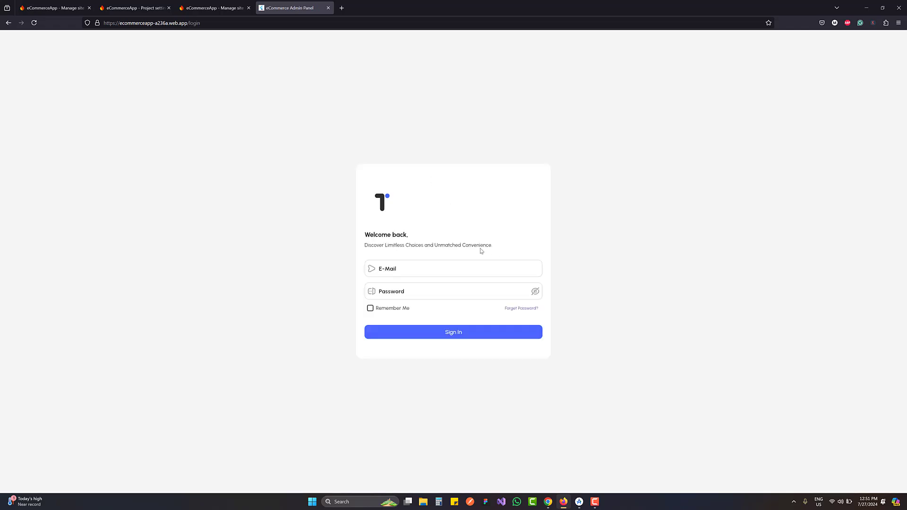
# Examine the deployed admin panel's URL and login form, and open its forgot-password page to try the e-mail field
pyautogui.click(199, 24)
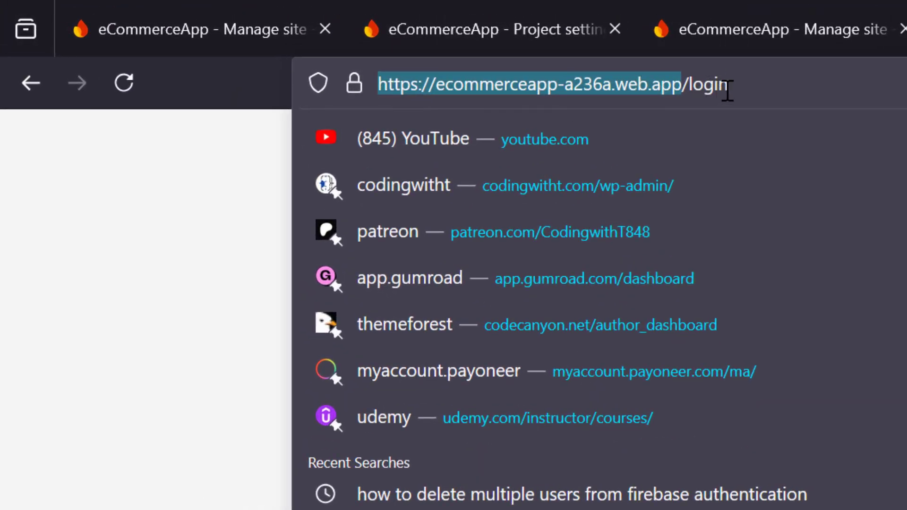
pyautogui.click(729, 91)
pyautogui.click(397, 271)
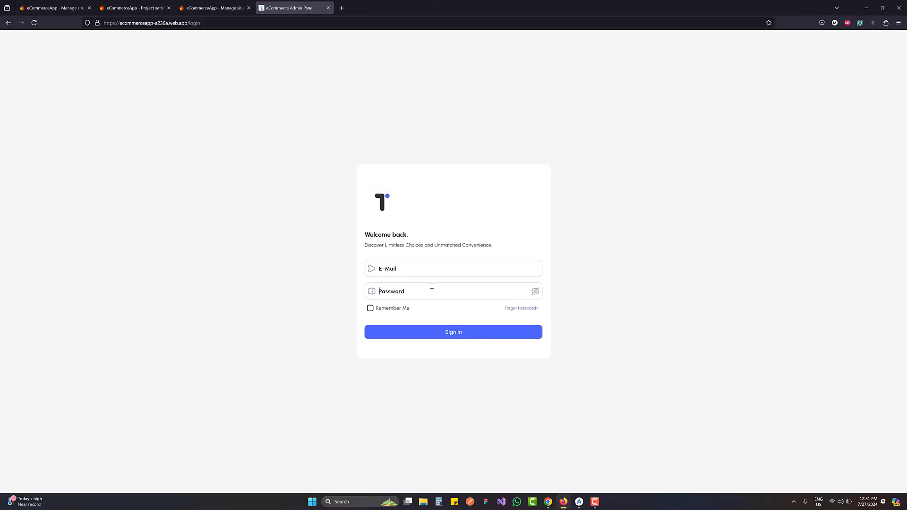
pyautogui.click(517, 308)
pyautogui.click(436, 274)
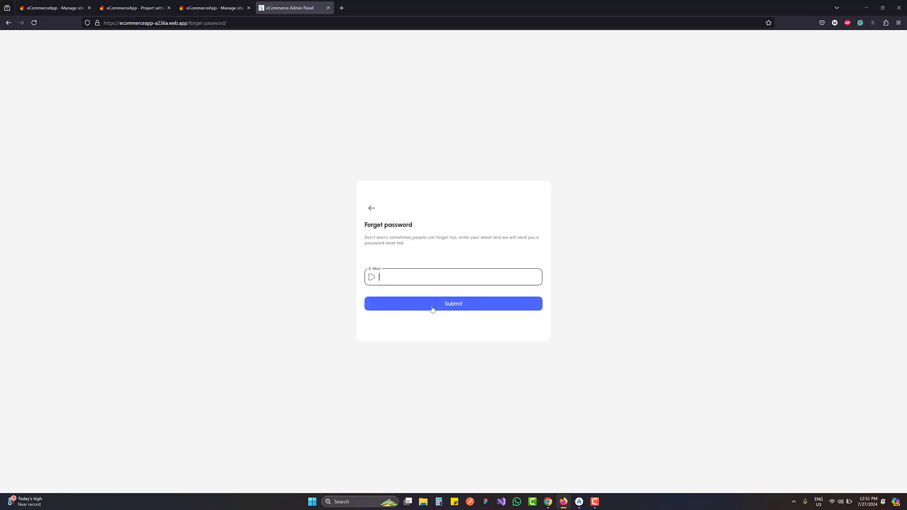
# Return to the login form, sign in with the admin account's e-mail and password, and open the Categories page
pyautogui.click(371, 208)
pyautogui.click(502, 273)
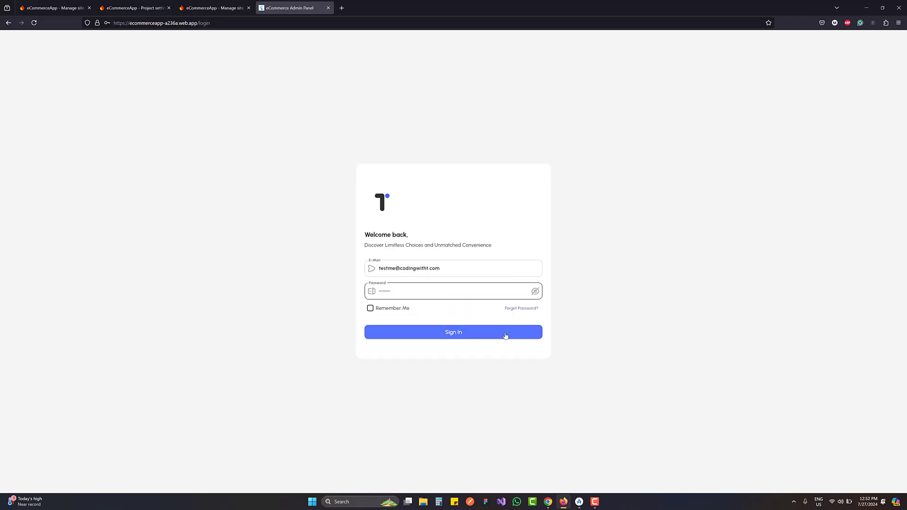
pyautogui.click(505, 333)
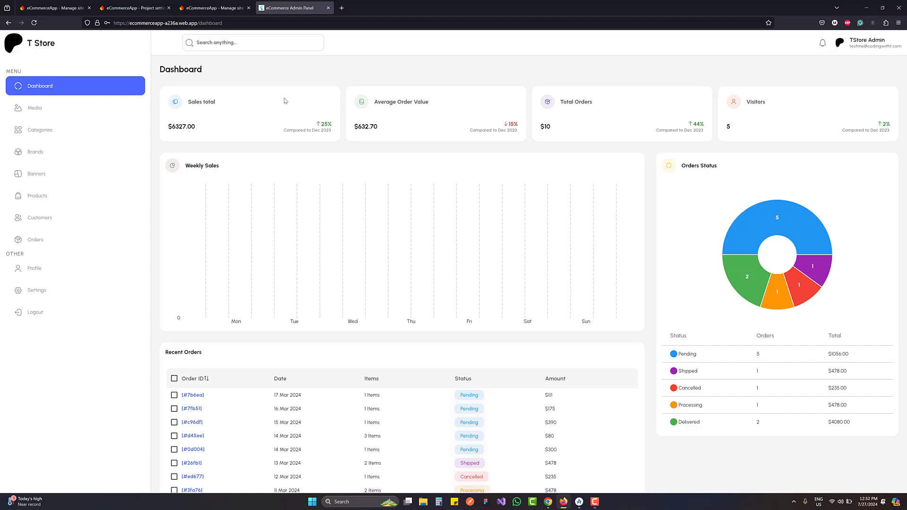
pyautogui.click(60, 133)
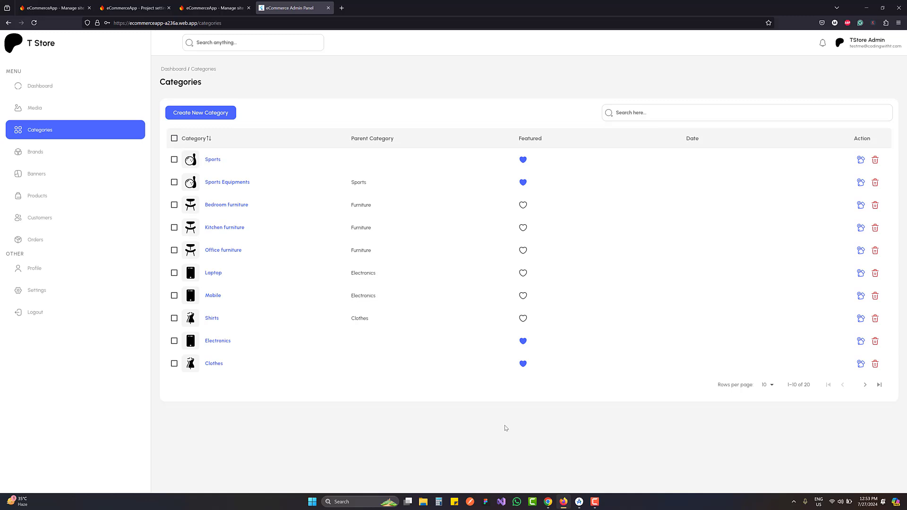
# Switch to Android Studio and review the terminal's command history for the flutter build web and firebase deploy --only hosting commands
pyautogui.click(580, 502)
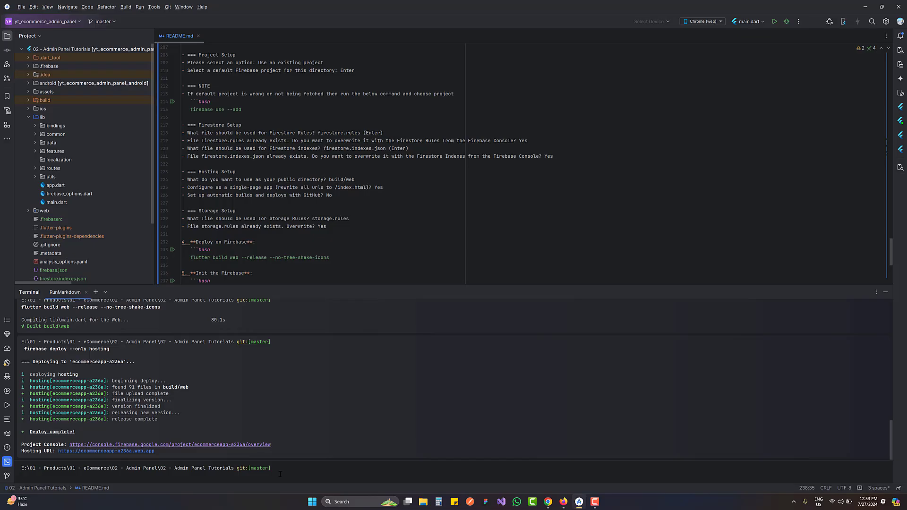
pyautogui.press('Up')
pyautogui.press('Up')
pyautogui.press('Up')
pyautogui.press('Up')
pyautogui.press('Up')
pyautogui.press('Up')
pyautogui.press('Down')
pyautogui.press('Down')
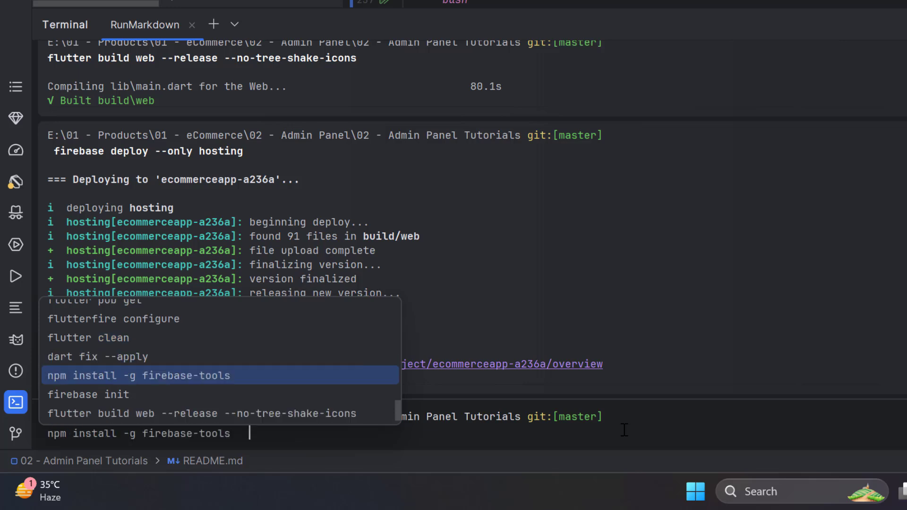
pyautogui.press('Down')
pyautogui.press('Down')
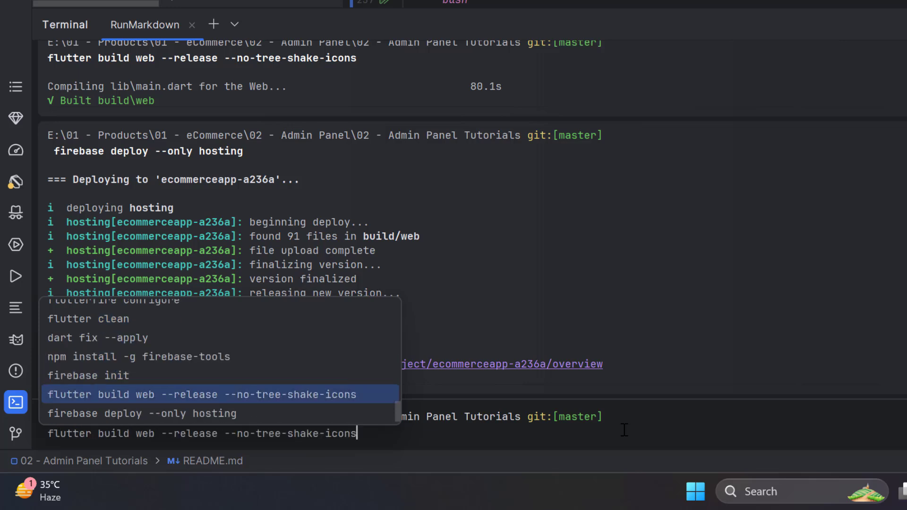
pyautogui.press('Down')
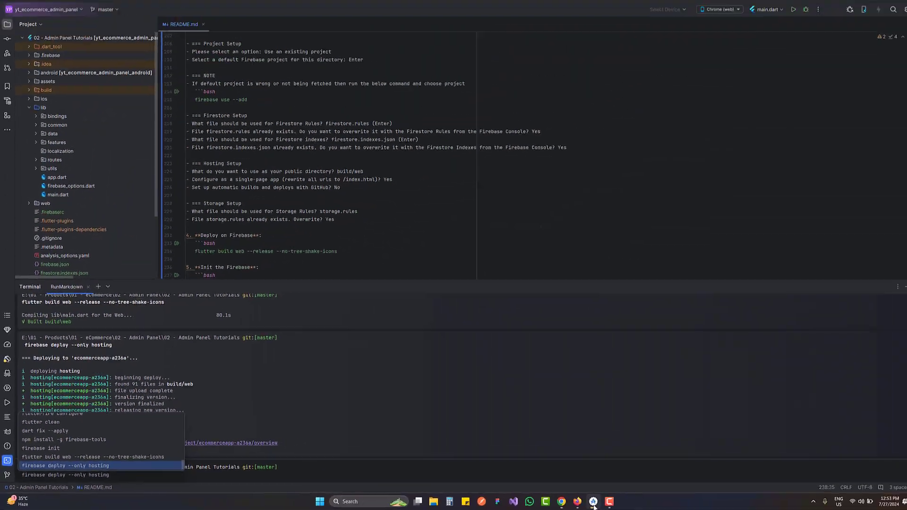
# Switch to the Firebase console's Hosting page in the browser, view the Add Custom Domain form, and close it without adding a domain
pyautogui.click(594, 503)
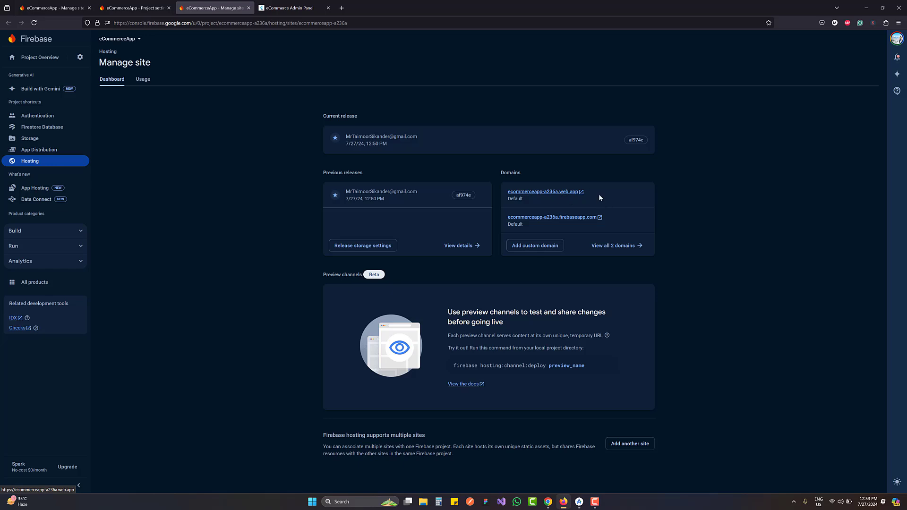
pyautogui.click(542, 249)
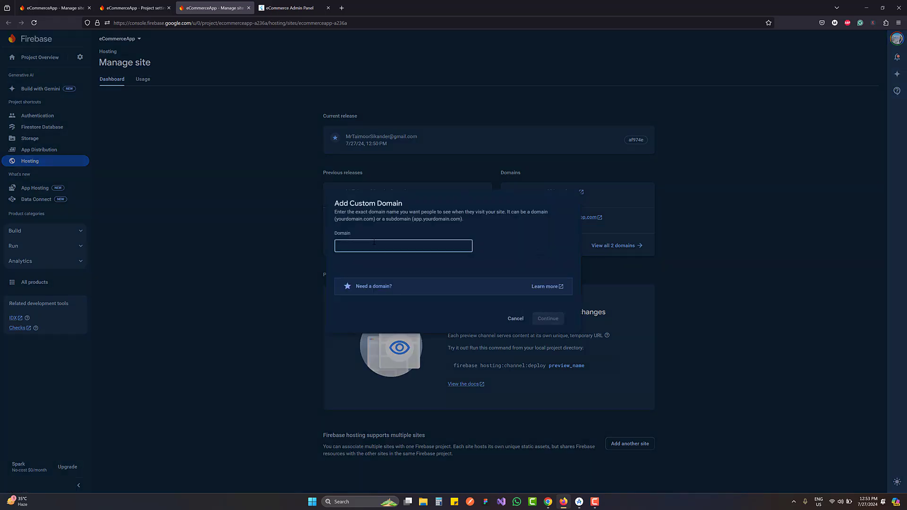
pyautogui.click(518, 319)
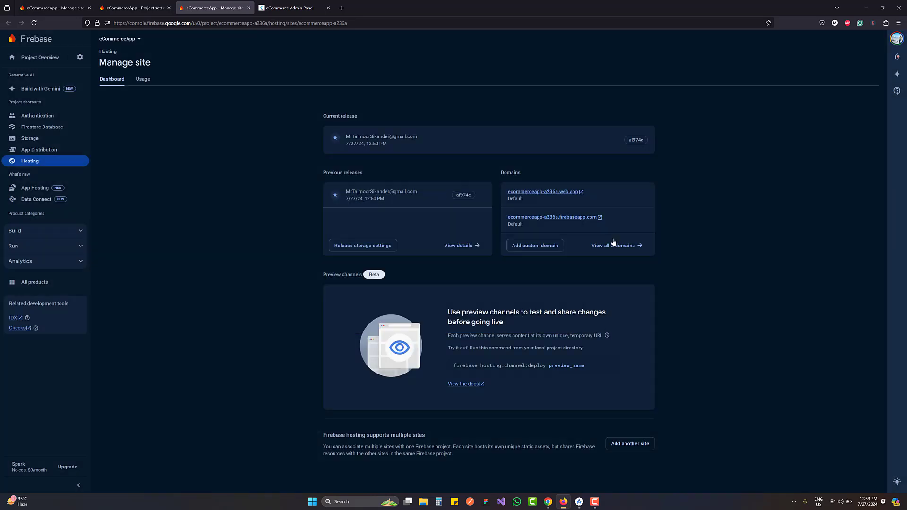